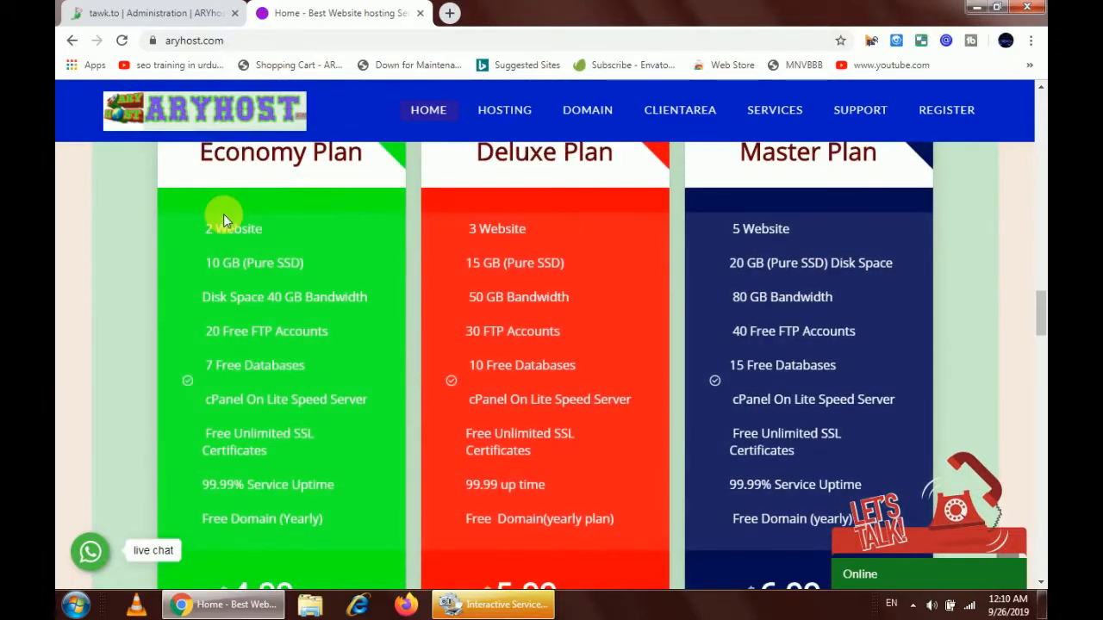
Scroll down the ARYhost homepage past the hosting plans and feature boxes
scroll(230, 222, "down", 4)
scroll(230, 222, "down", 8)
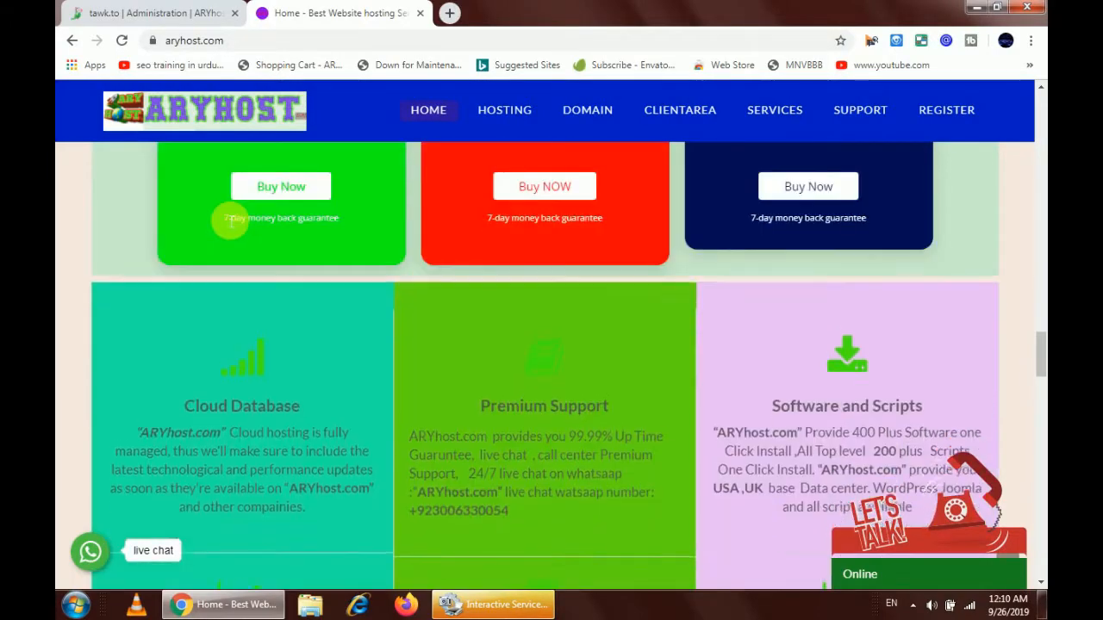
scroll(223, 220, "down", 10)
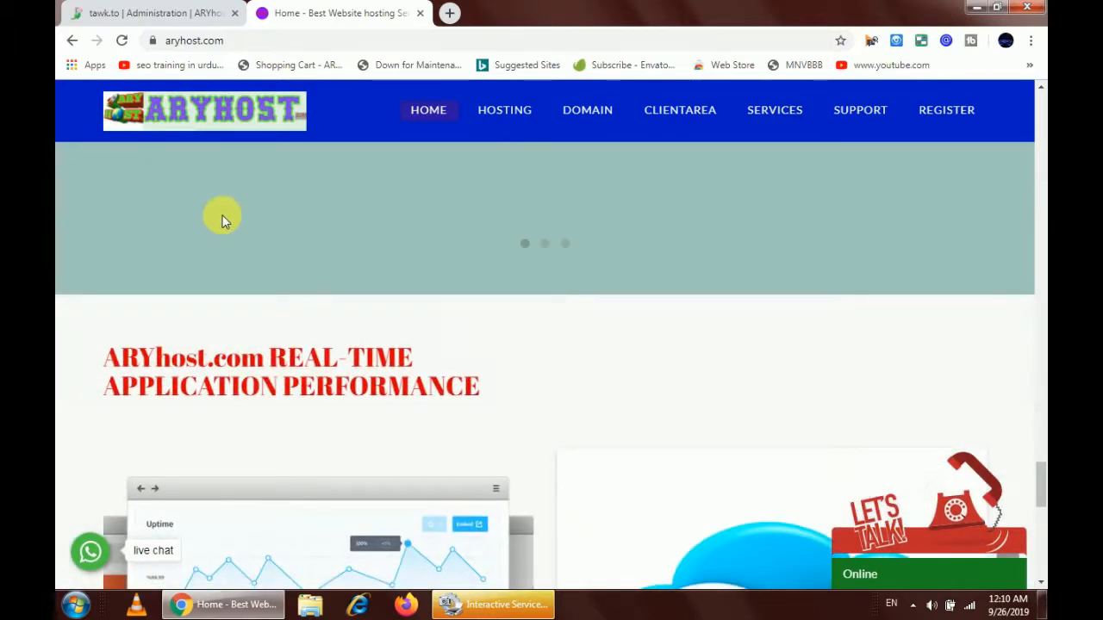
right_click(233, 269)
left_click(512, 315)
Return up to the ARYhost plans and open a new blank browser tab
scroll(513, 319, "down", 4)
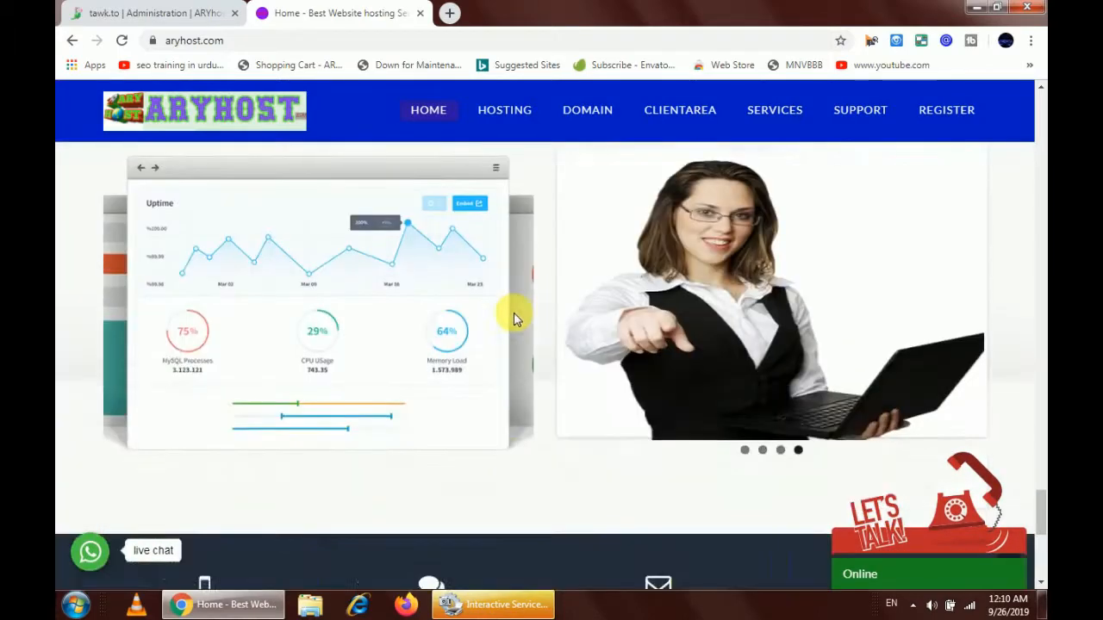
scroll(512, 318, "down", 5)
scroll(510, 321, "up", 3)
scroll(511, 326, "up", 10)
scroll(471, 244, "up", 4)
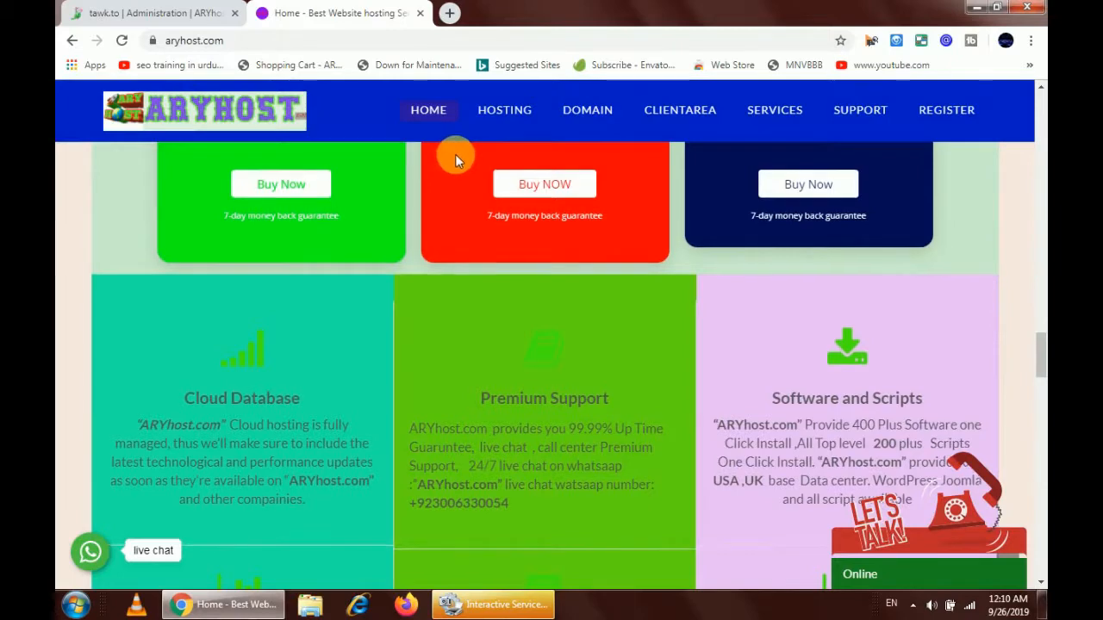
scroll(455, 157, "up", 5)
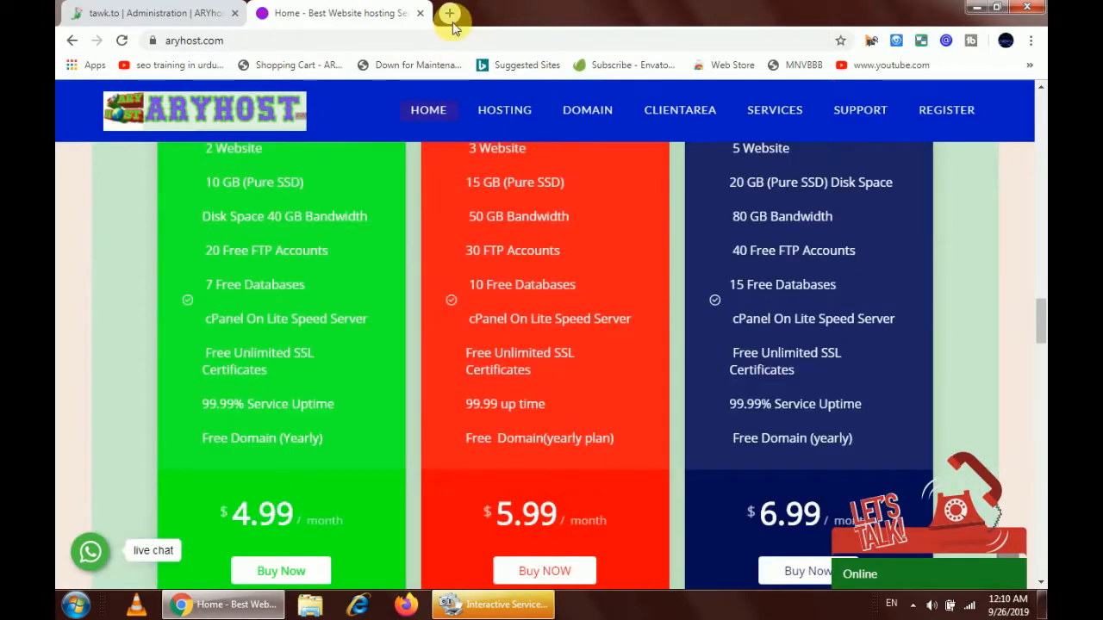
left_click(450, 18)
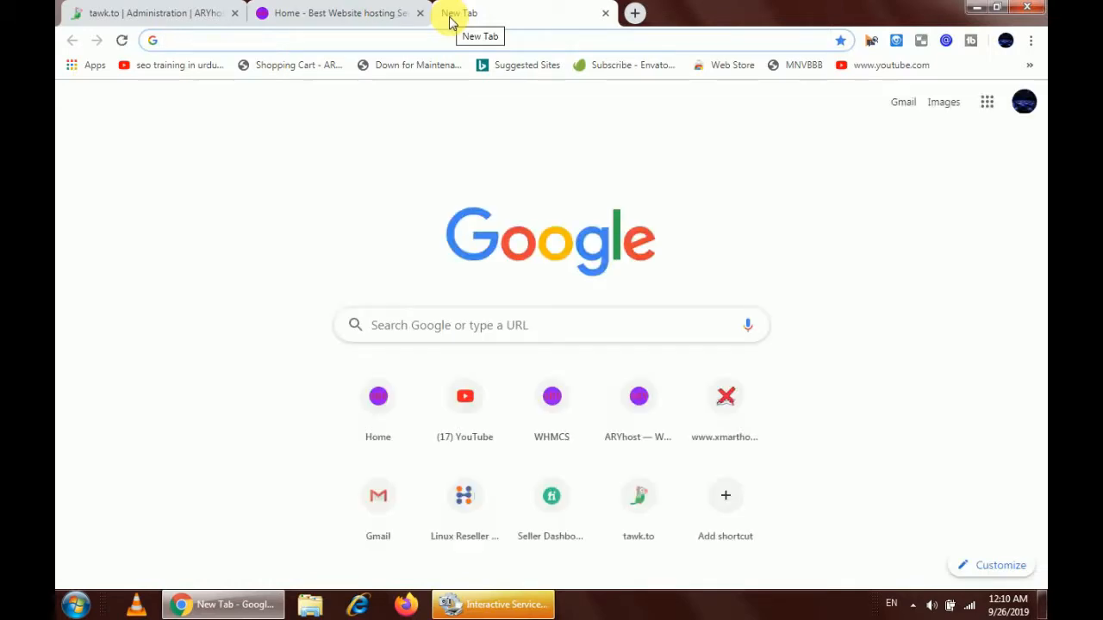
Go to degreeserial.com/cpanel, continue over port 2083, and log in with the saved credentials
type("de")
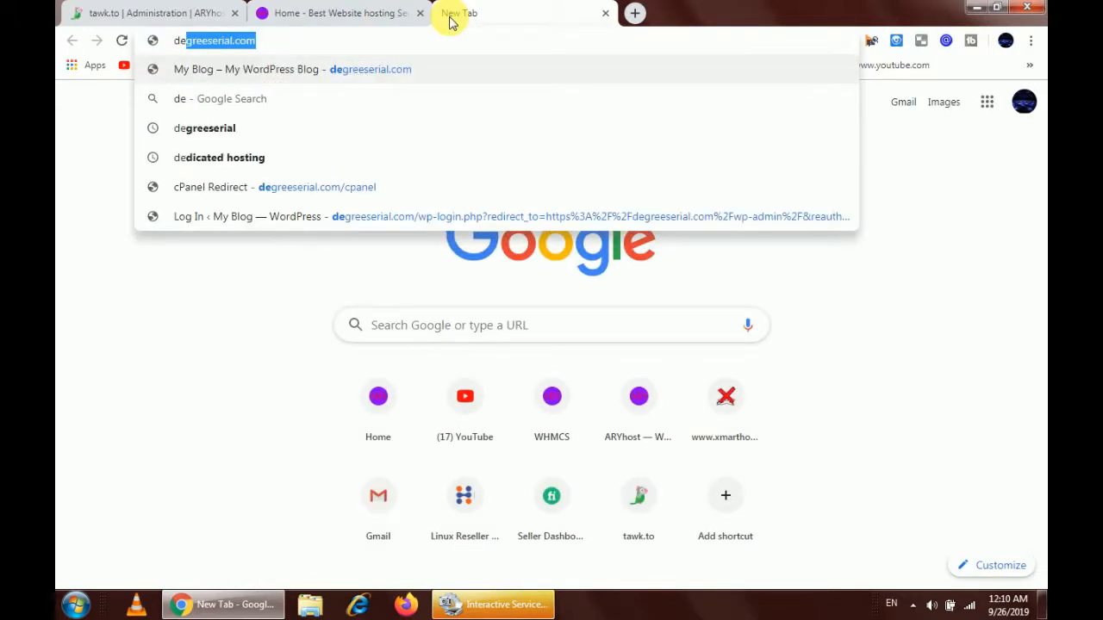
left_click(357, 190)
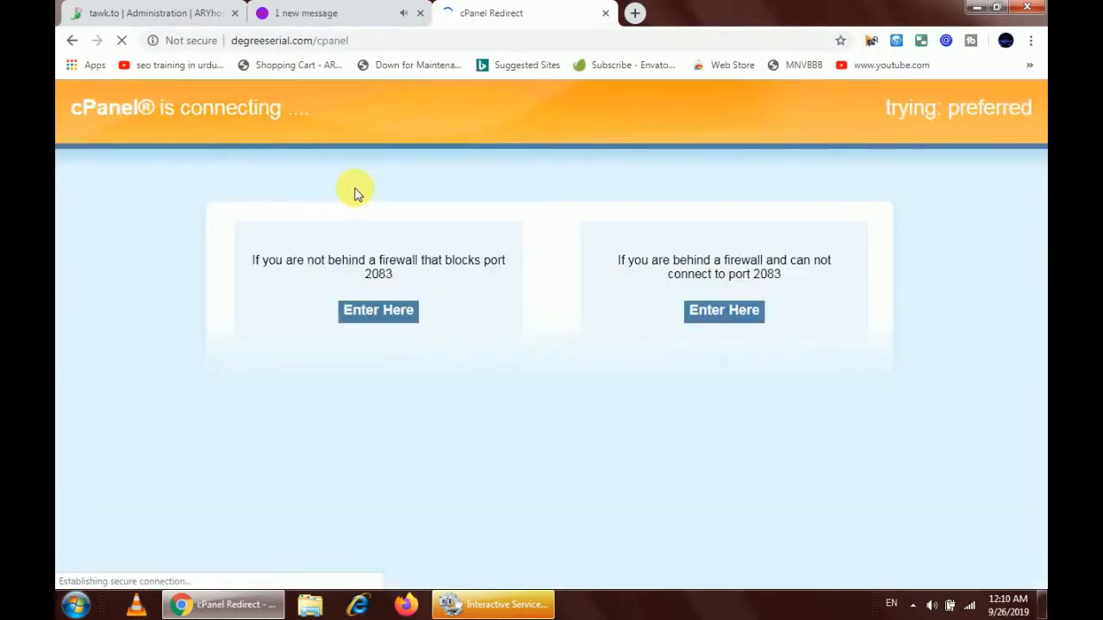
left_click(408, 316)
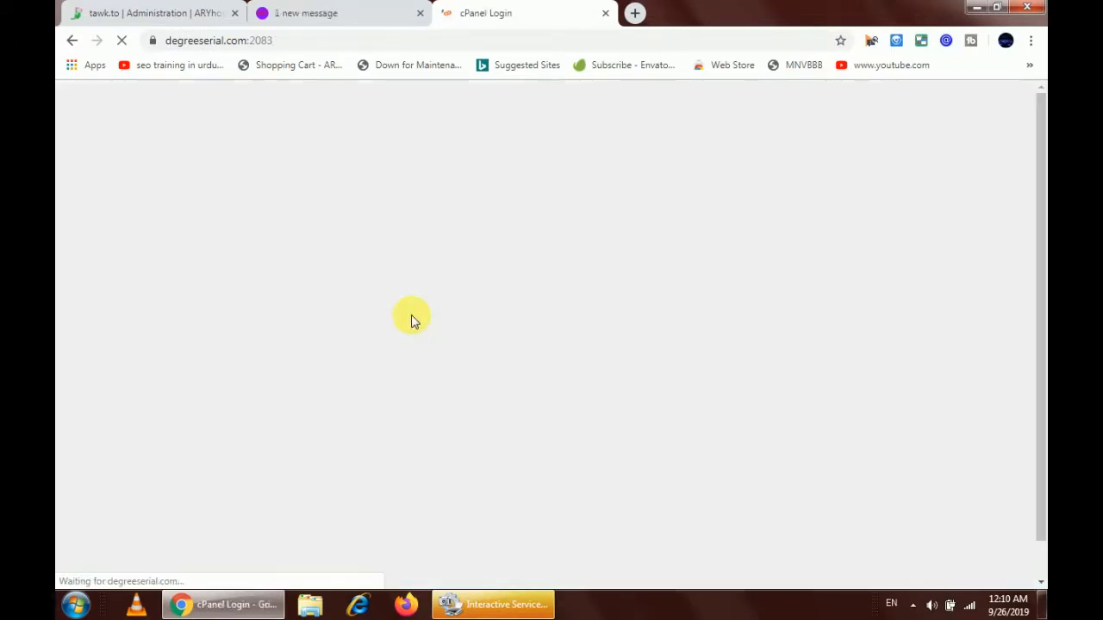
right_click(411, 318)
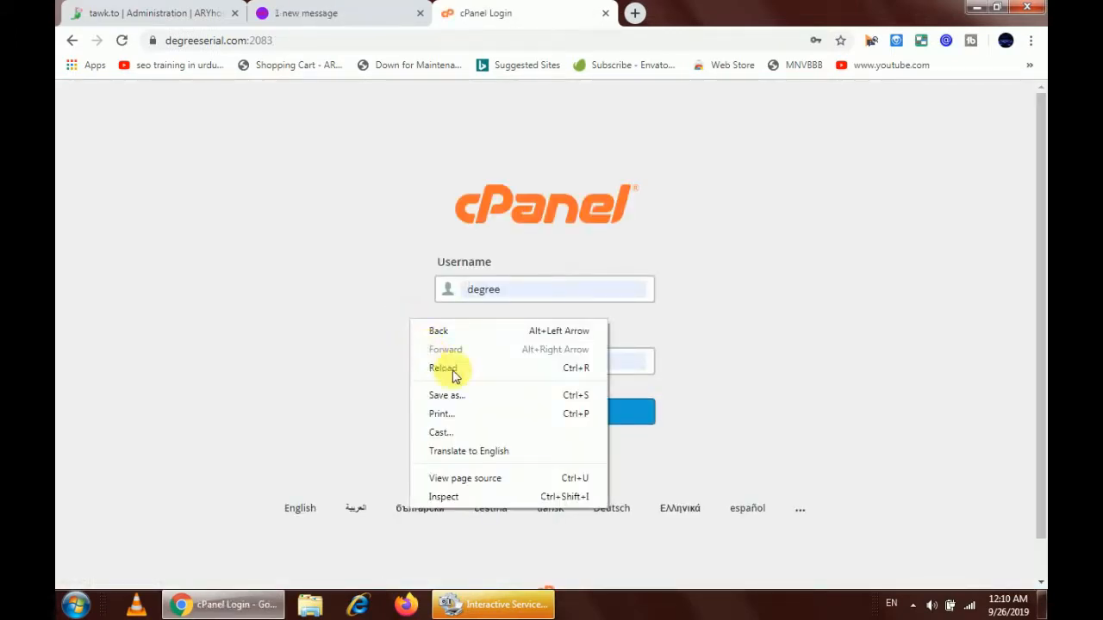
left_click(347, 258)
left_click(491, 406)
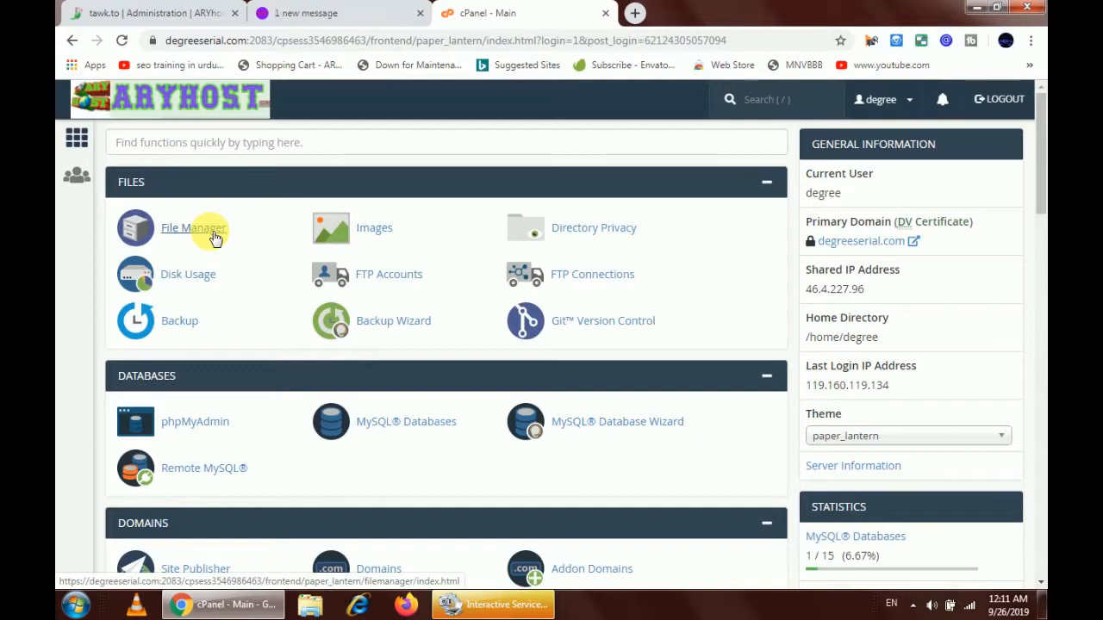
Open File Manager on the public_html folder and open another blank browser tab
left_click(214, 238)
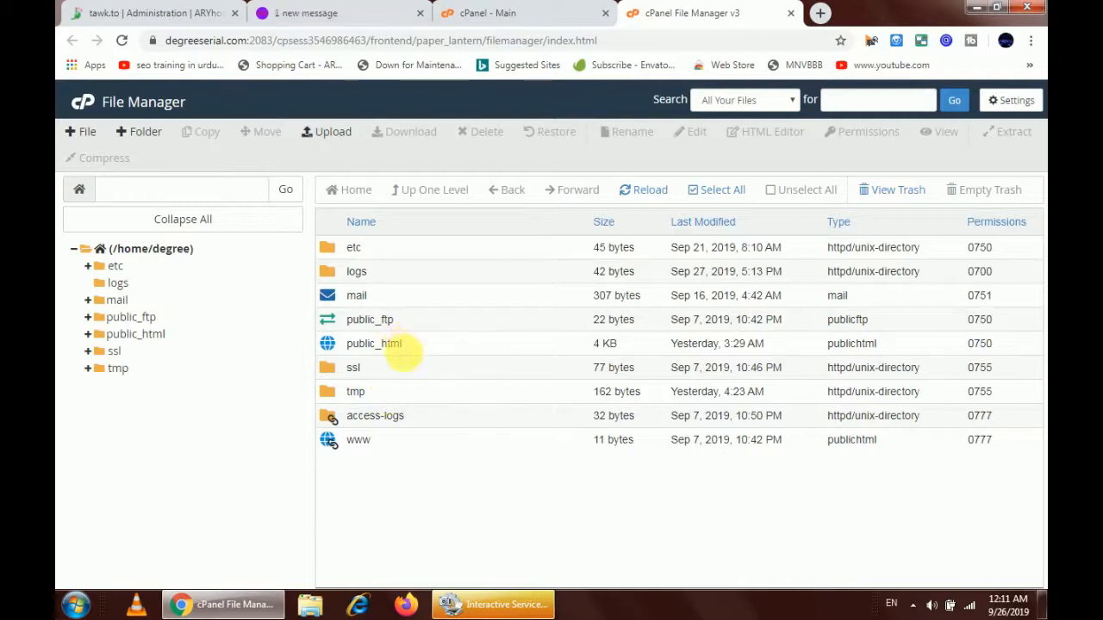
left_click(402, 349)
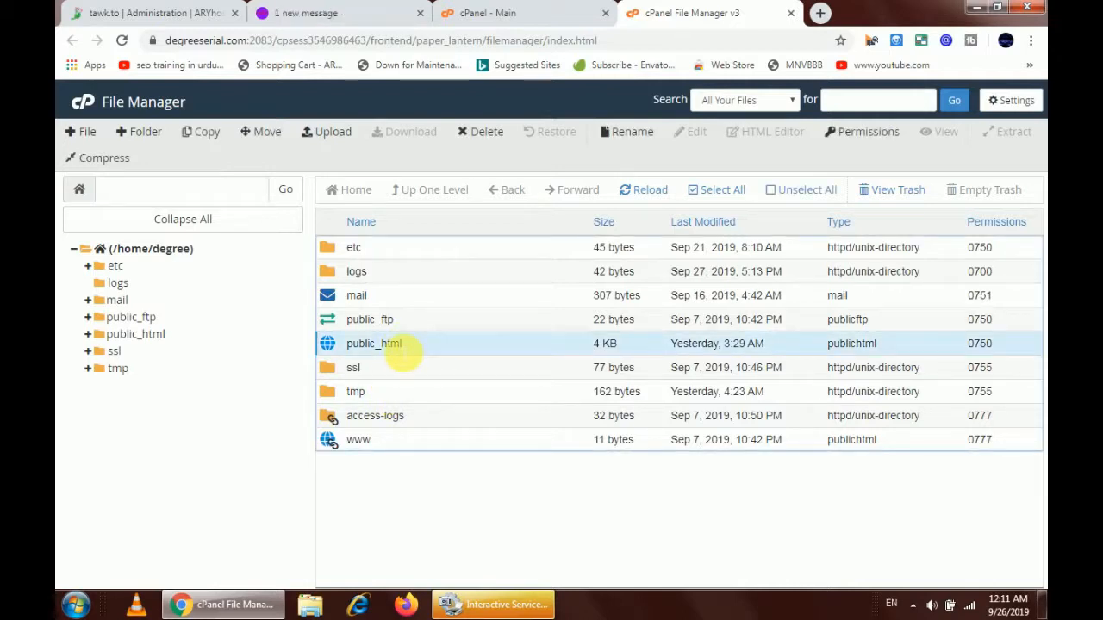
double_click(409, 351)
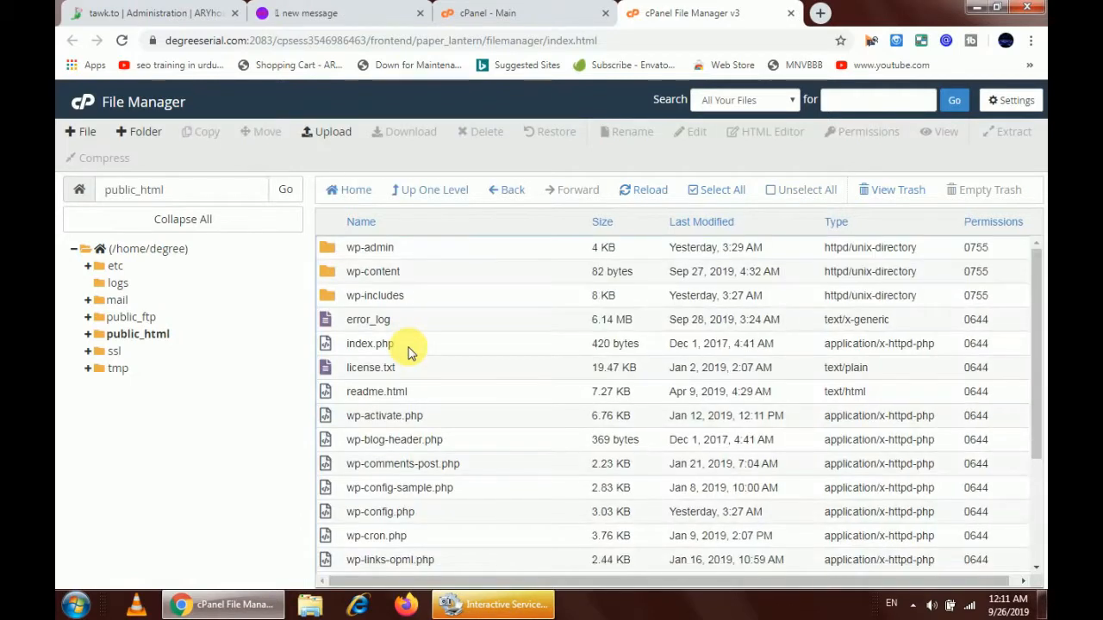
double_click(823, 13)
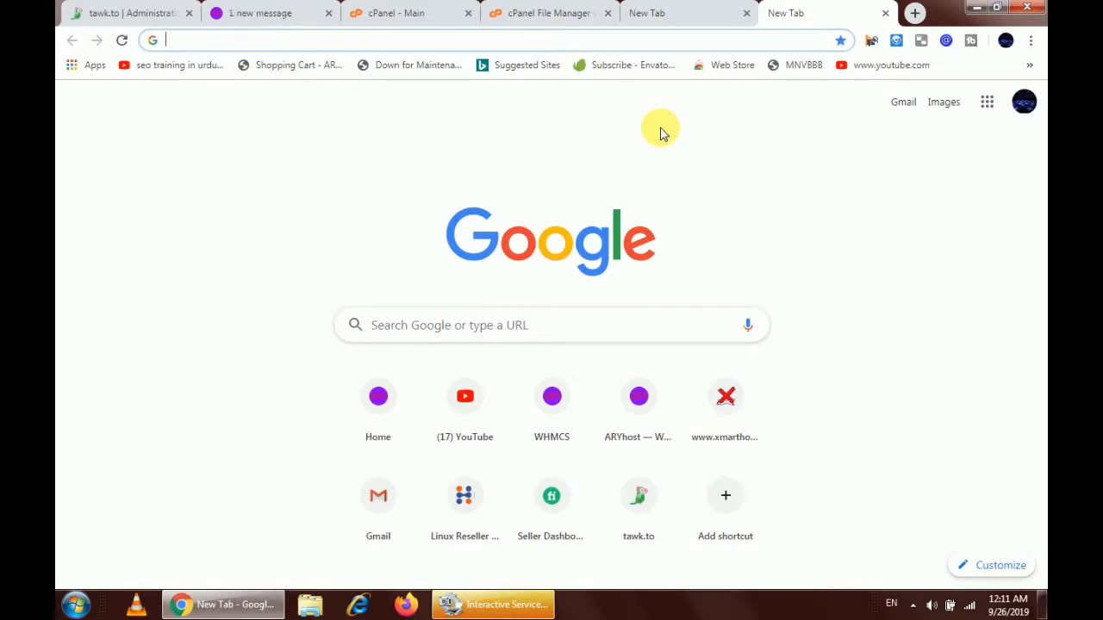
Open the wp-login page from the address-bar suggestion and log in to the My Blog admin
type("d")
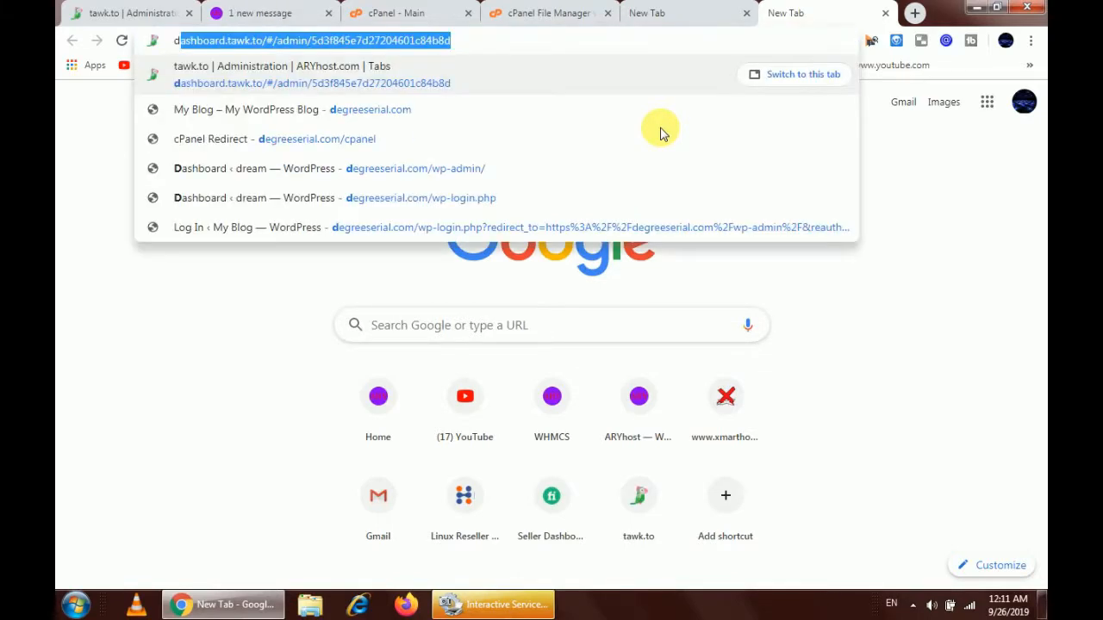
left_click(677, 226)
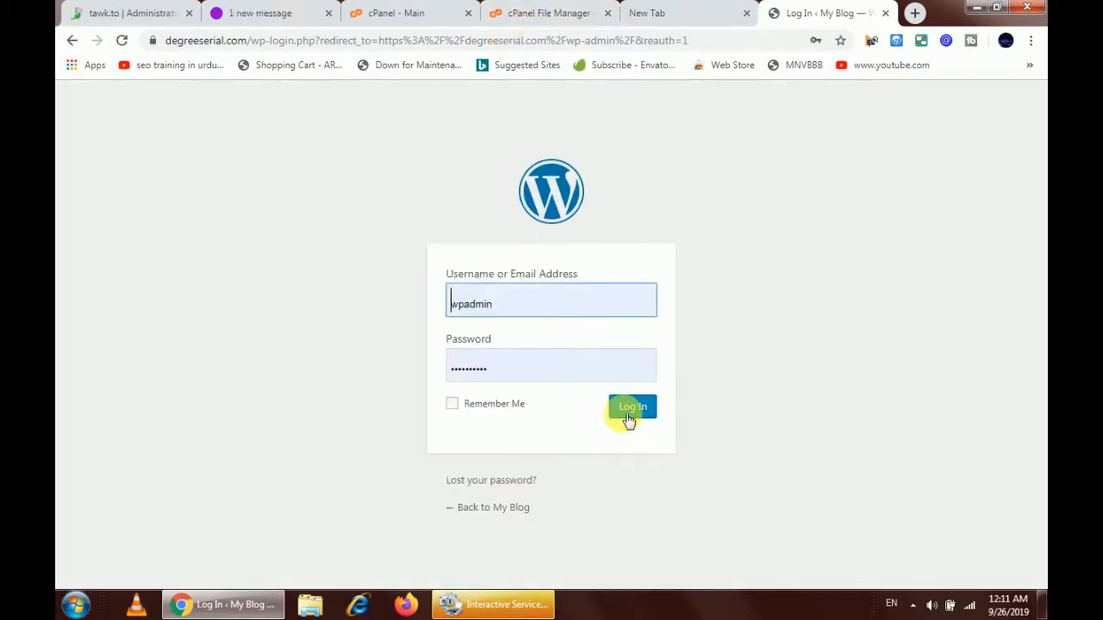
left_click(628, 419)
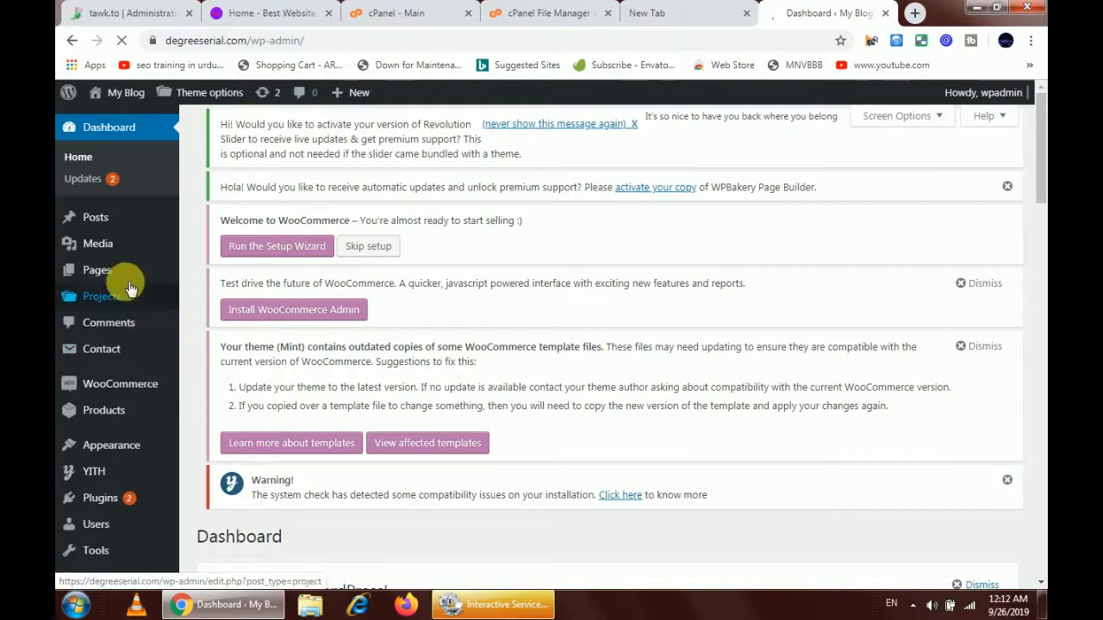
Review Appearance > Themes: Mint active, Twenty Nineteen, and the broken __MACOSX theme
mouse_move(173, 446)
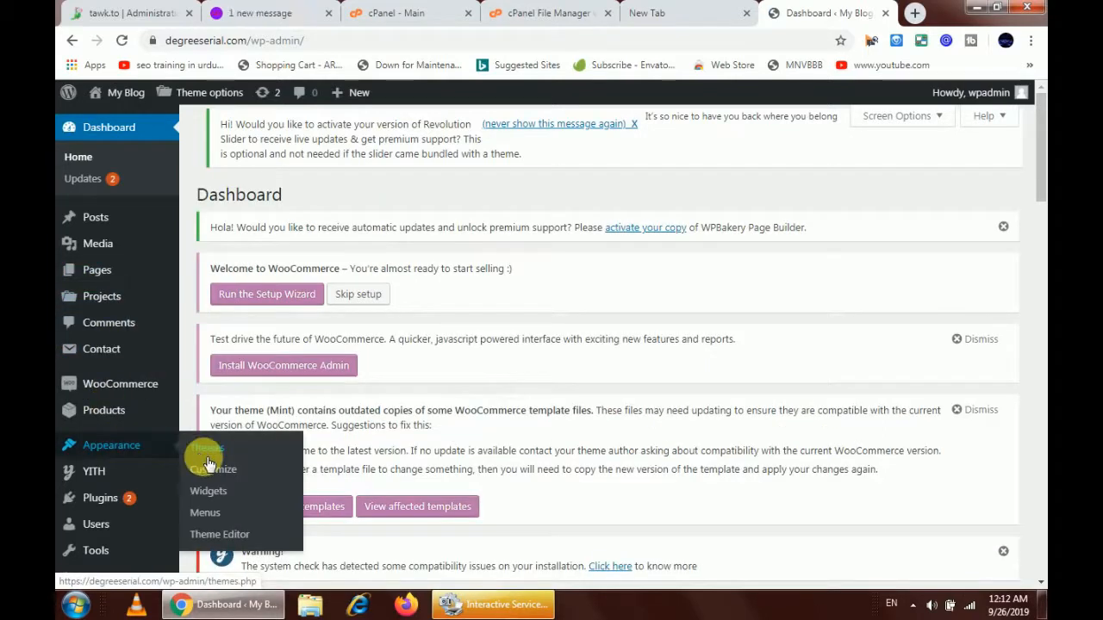
left_click(209, 452)
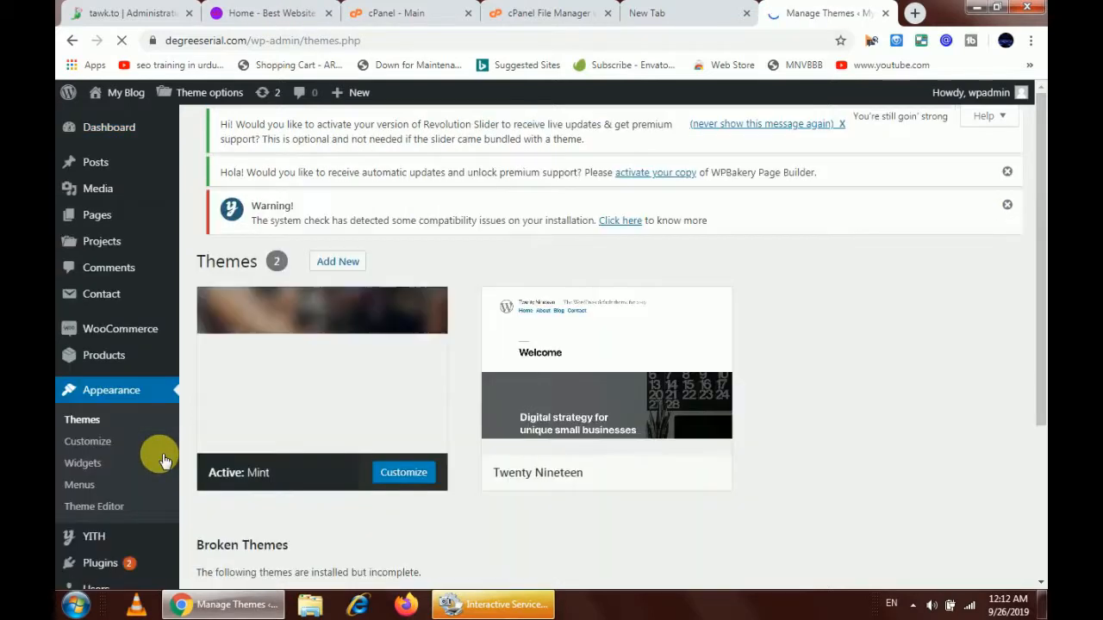
scroll(505, 365, "down", 3)
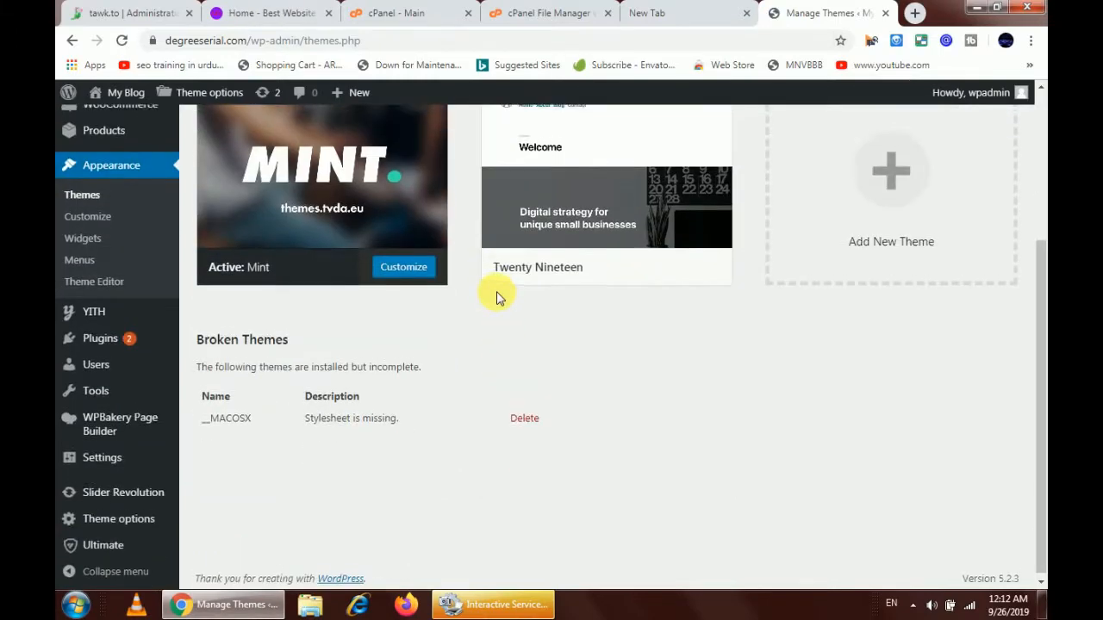
scroll(498, 297, "up", 2)
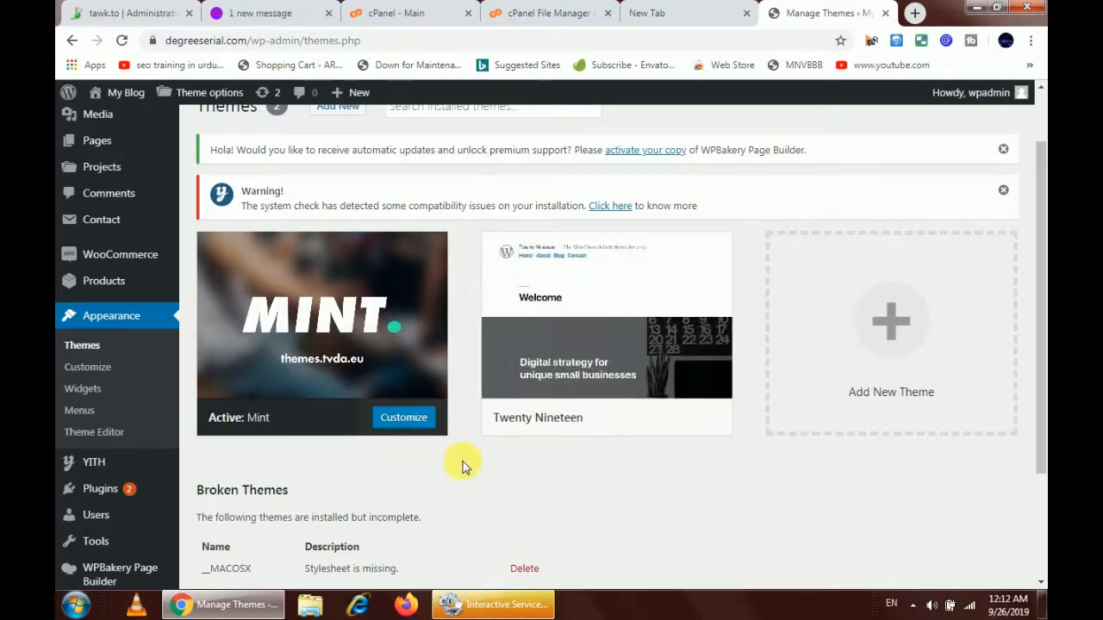
left_click(545, 11)
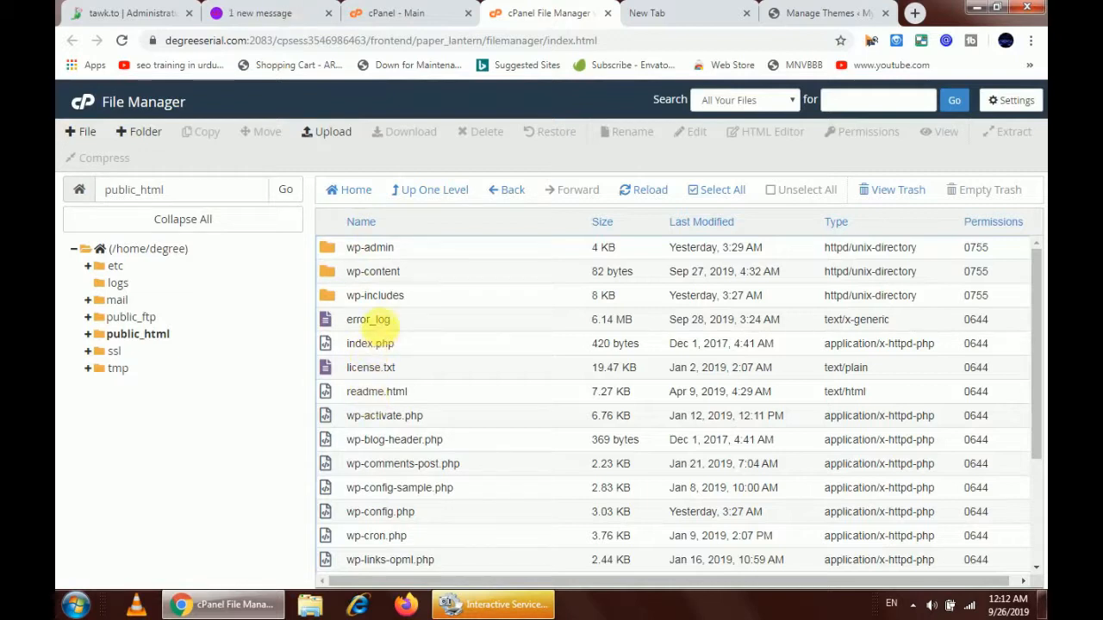
Navigate into public_html/wp-content/themes and open its file Upload page
double_click(407, 276)
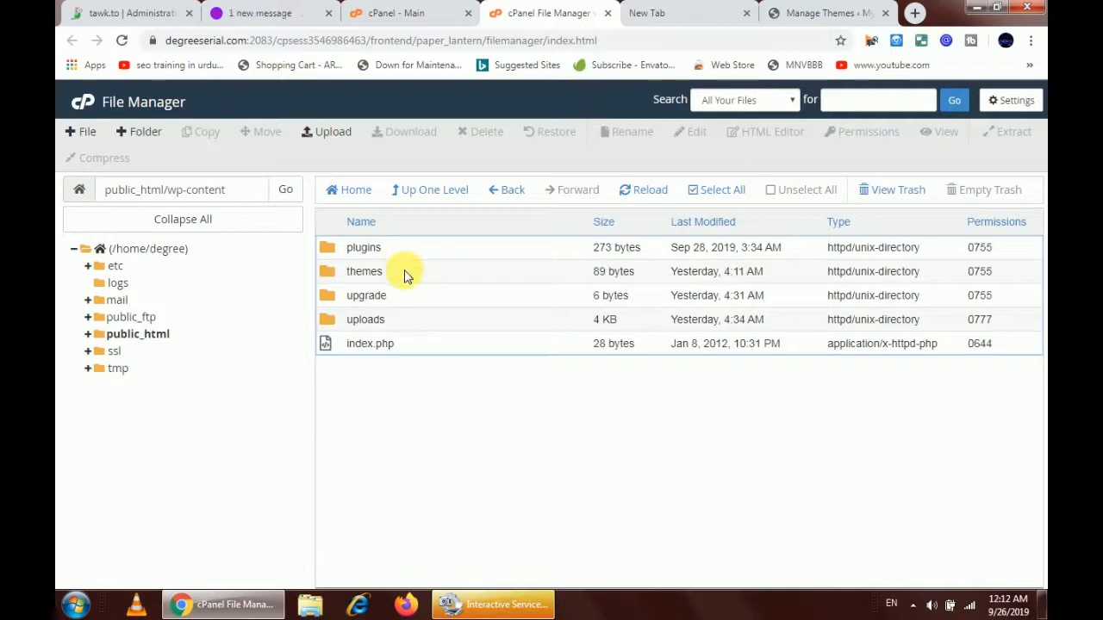
left_click(407, 278)
double_click(406, 274)
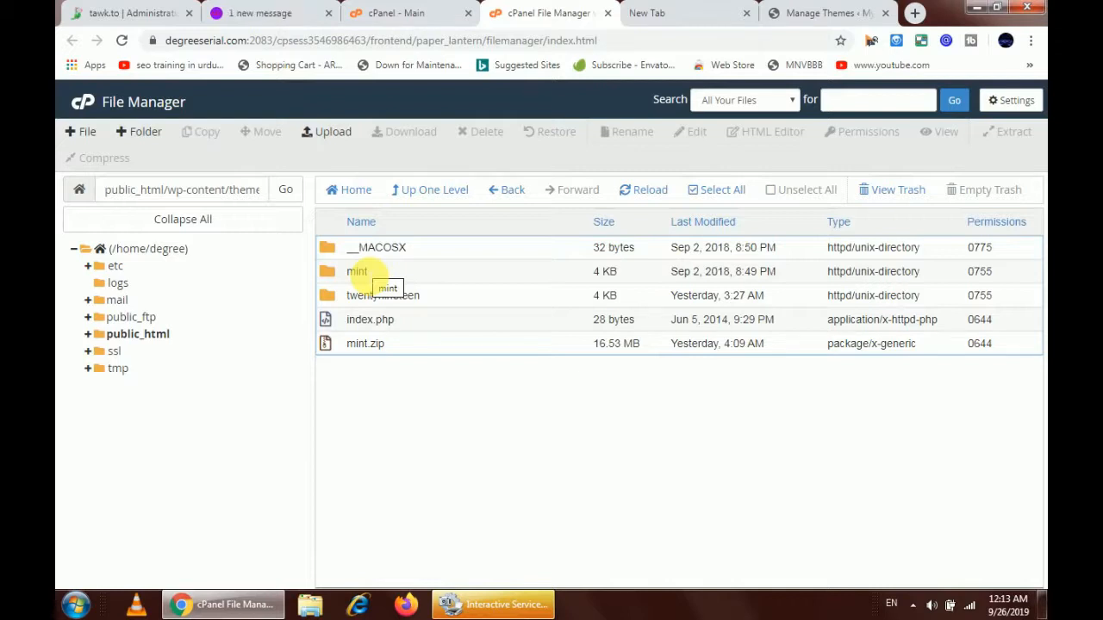
left_click(332, 135)
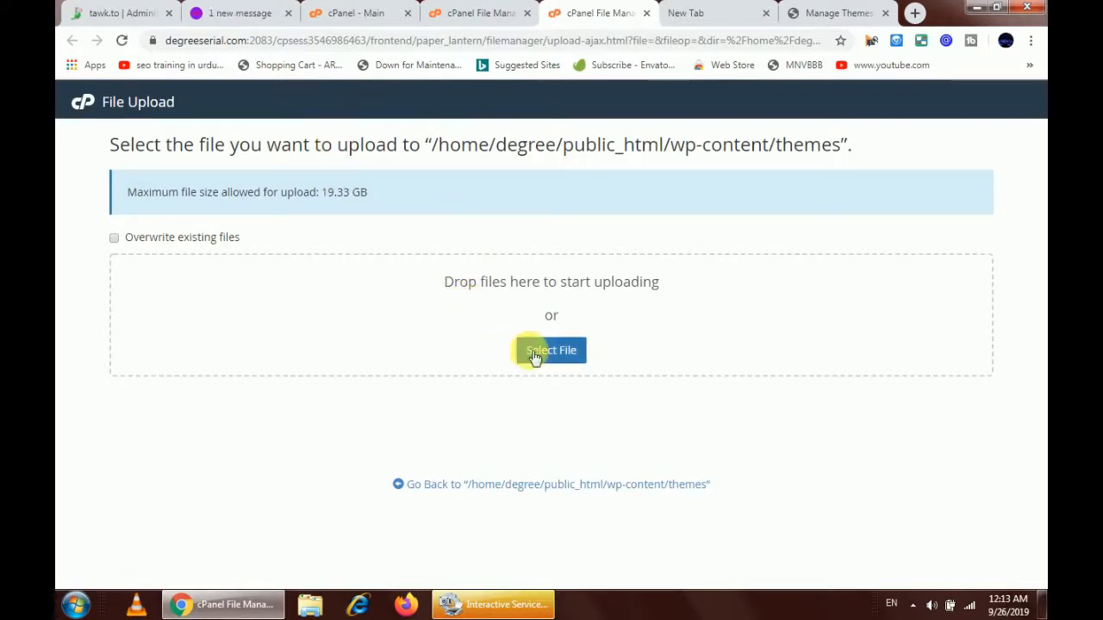
Choose foxuhost.zip from the FoxuhHost-Fullpackage folder and upload it into themes
left_click(534, 355)
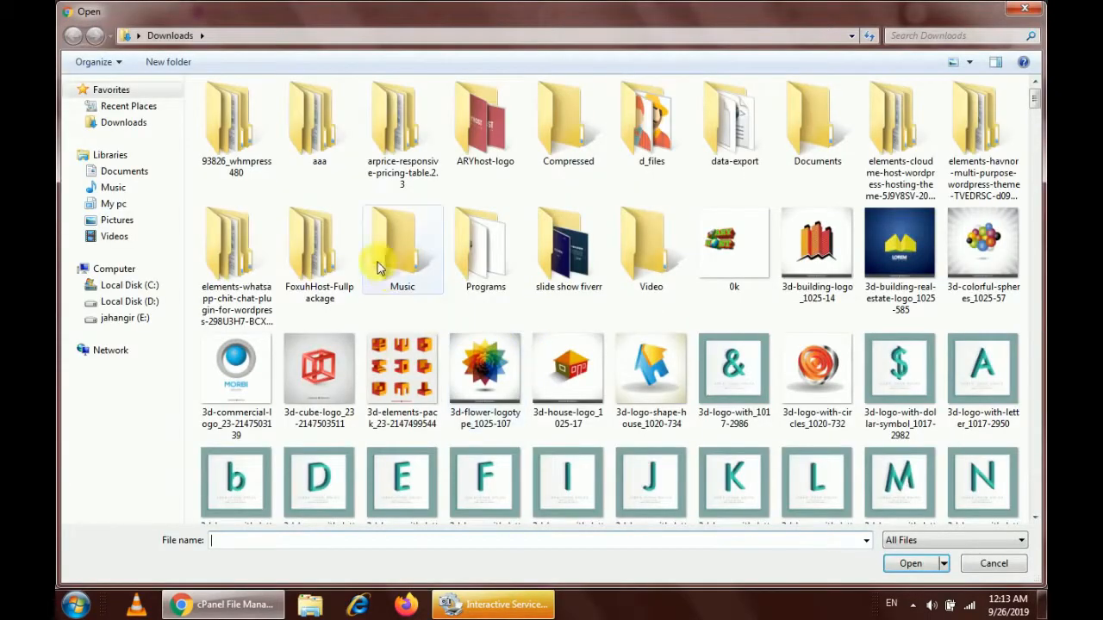
right_click(262, 169)
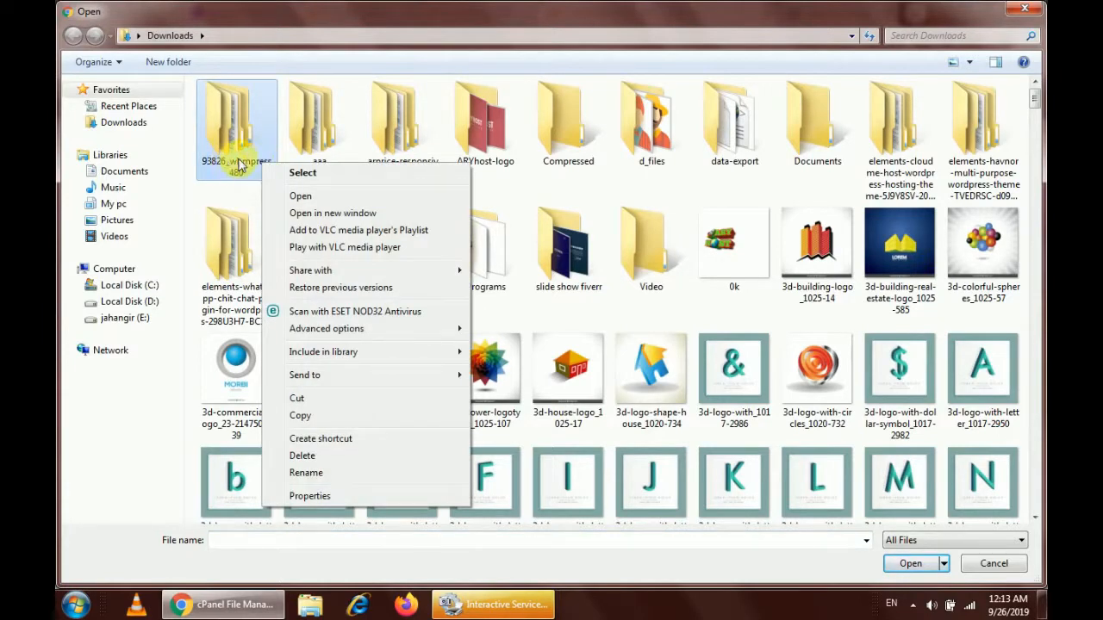
left_click(274, 65)
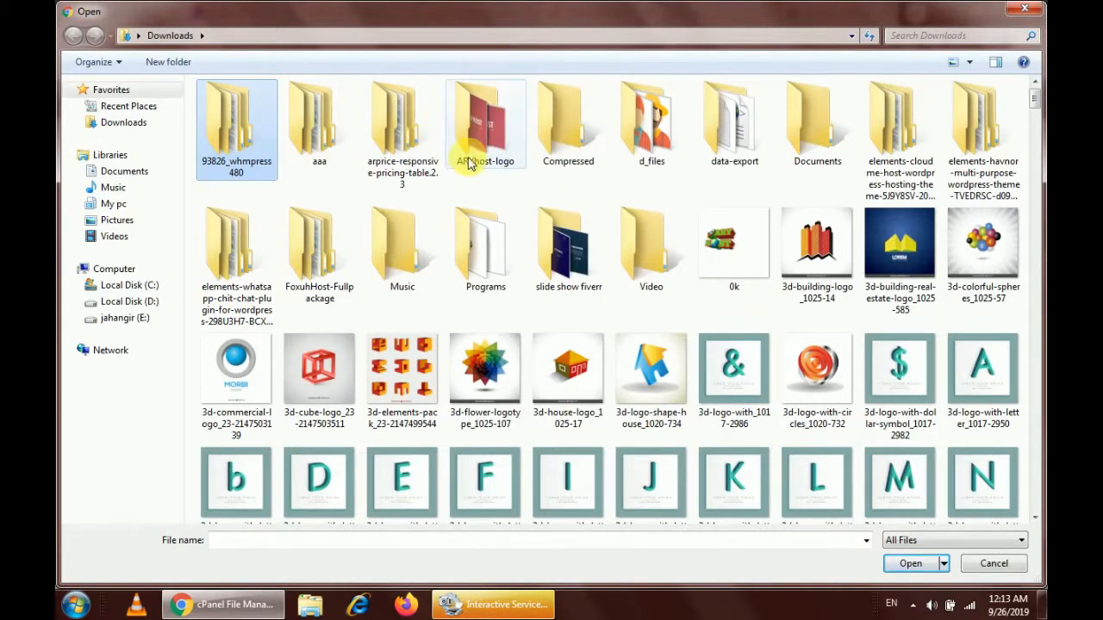
scroll(465, 181, "down", 3)
scroll(304, 205, "up", 3)
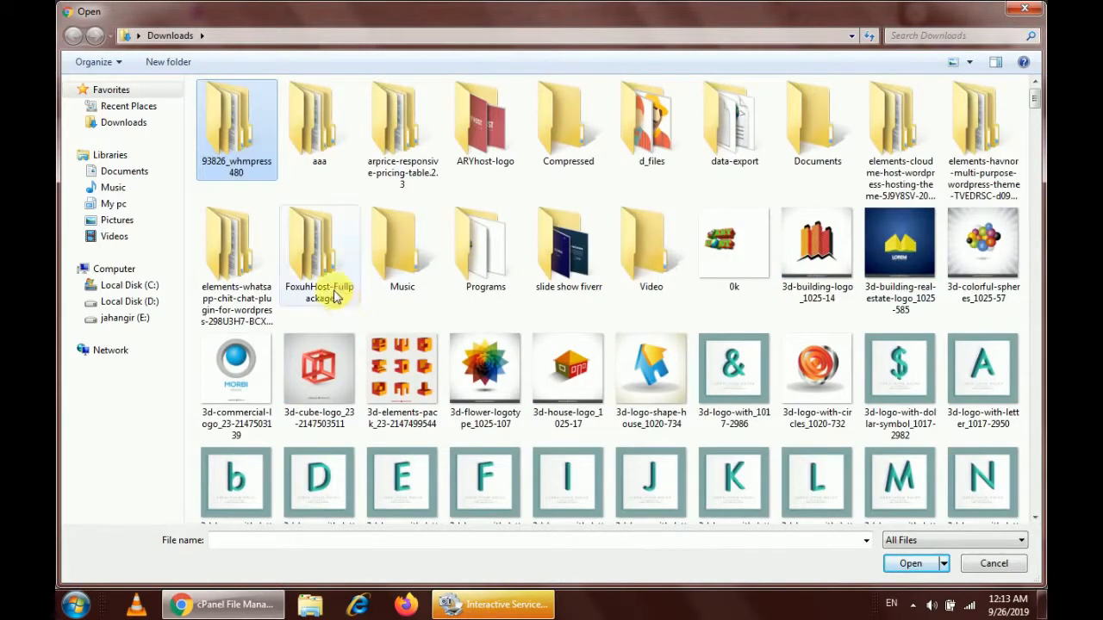
right_click(314, 266)
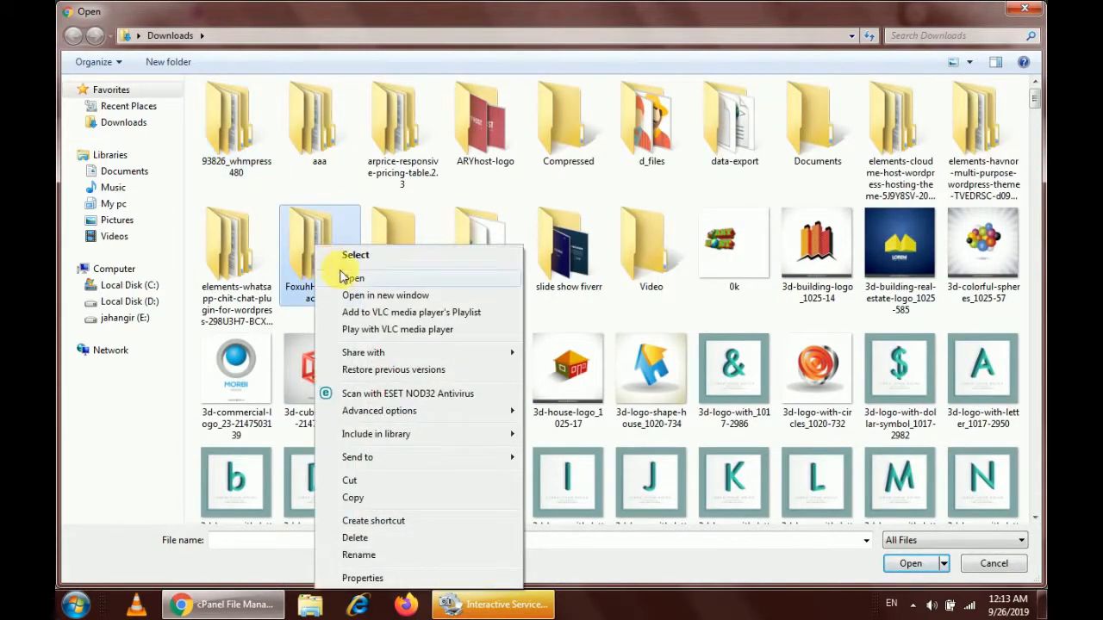
right_click(297, 230)
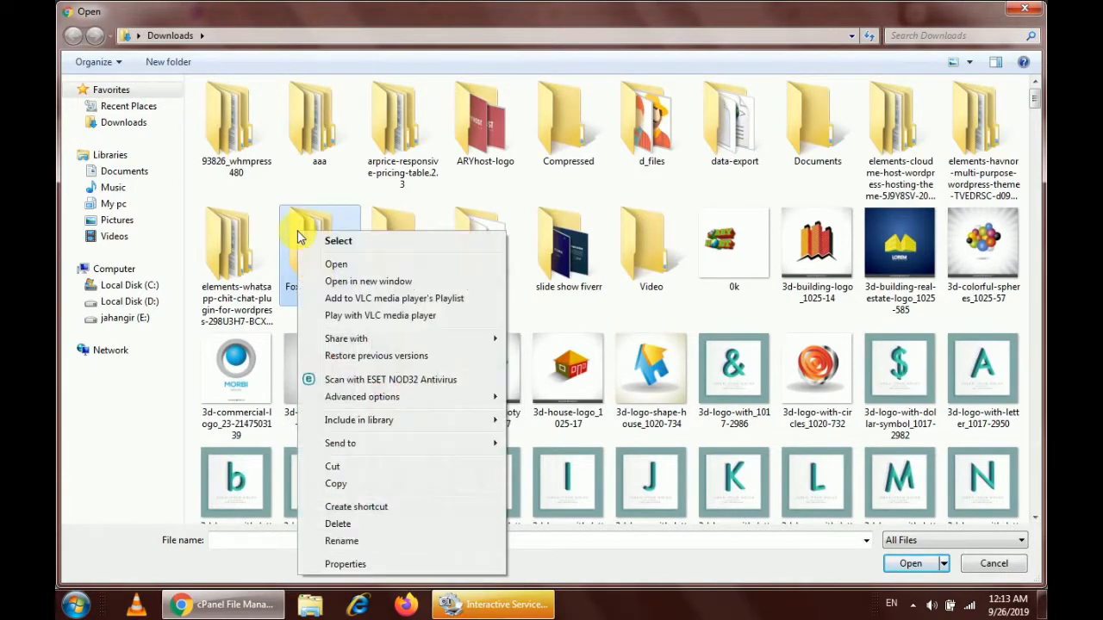
left_click(340, 264)
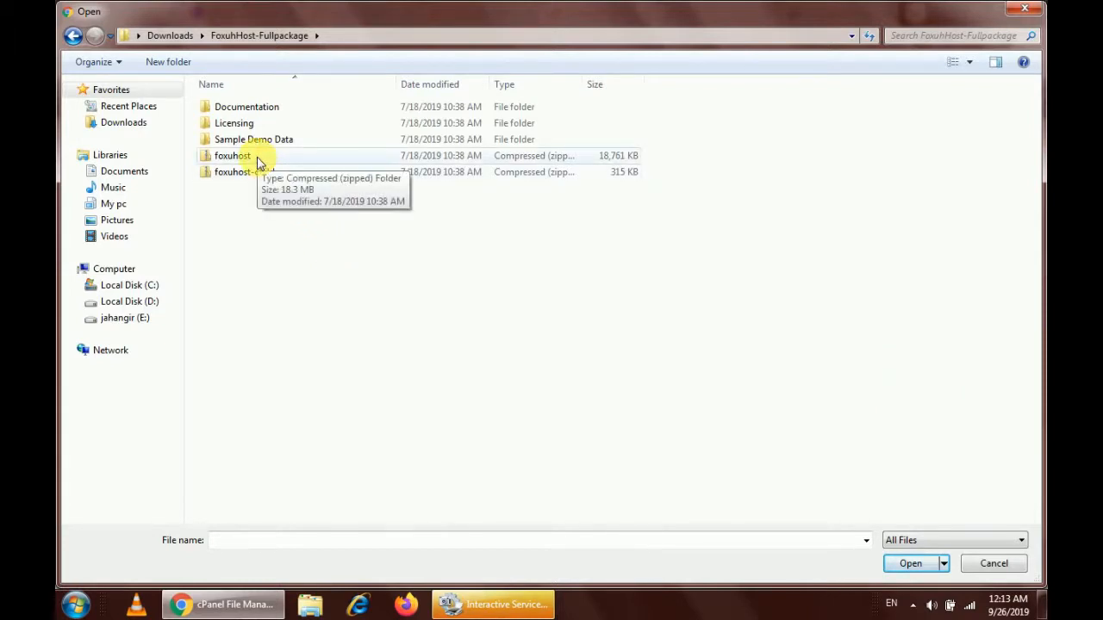
left_click(258, 163)
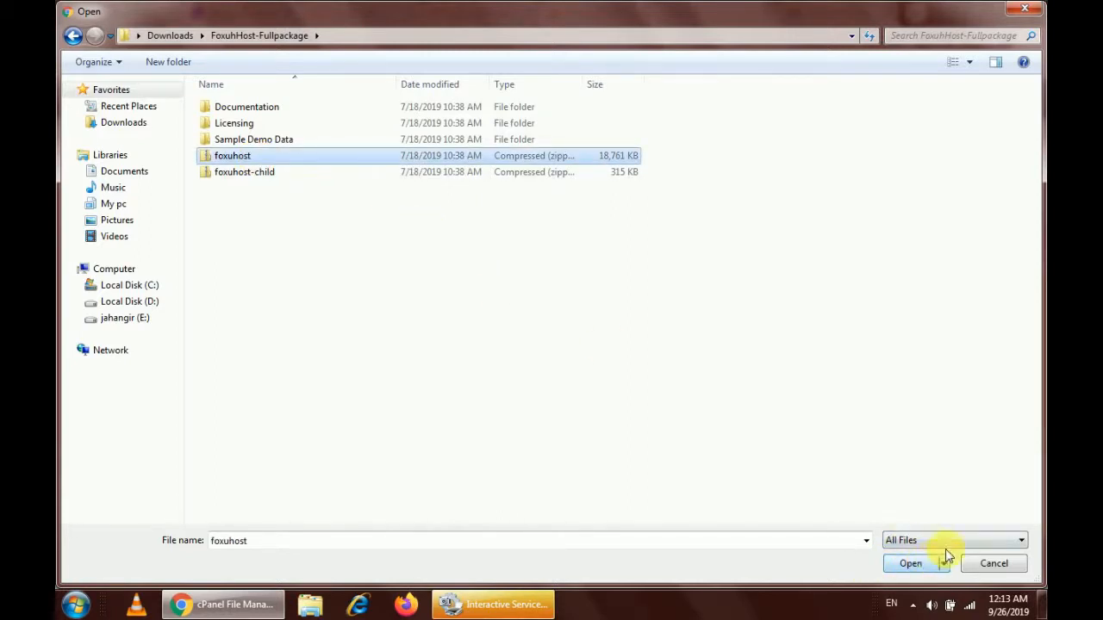
left_click(916, 565)
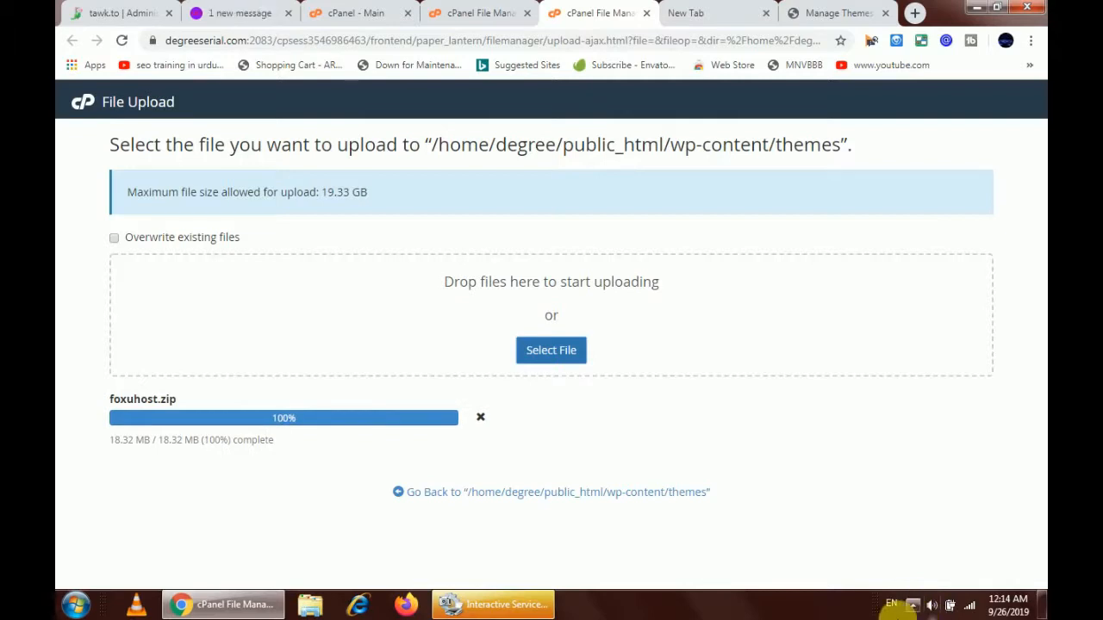
Reload the themes listing to show foxuhost.zip and choose Extract on it
left_click(583, 495)
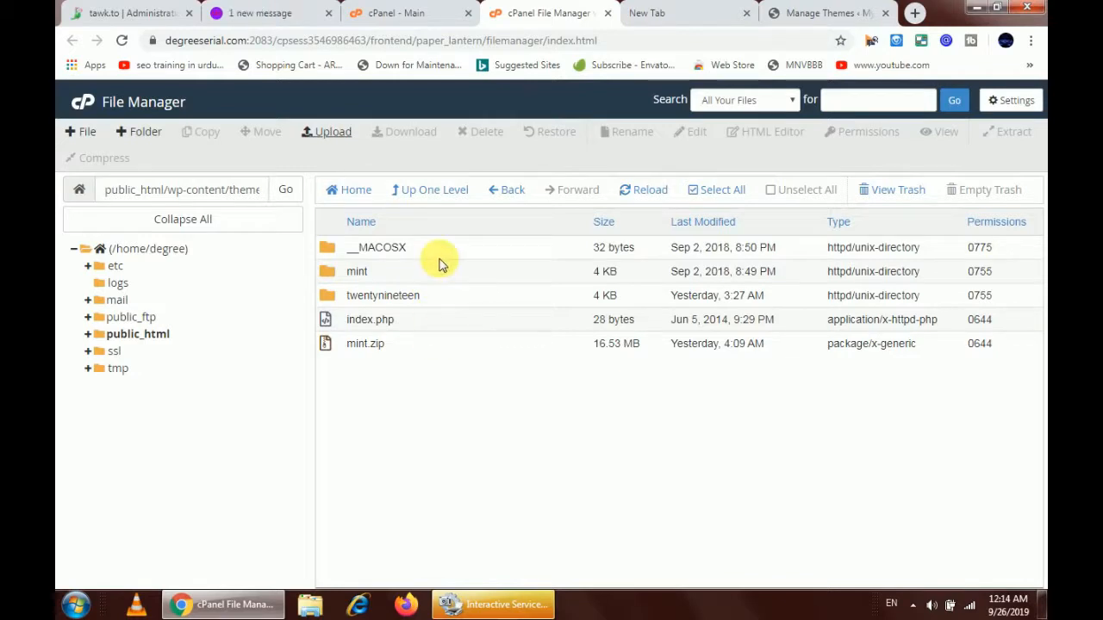
left_click(642, 193)
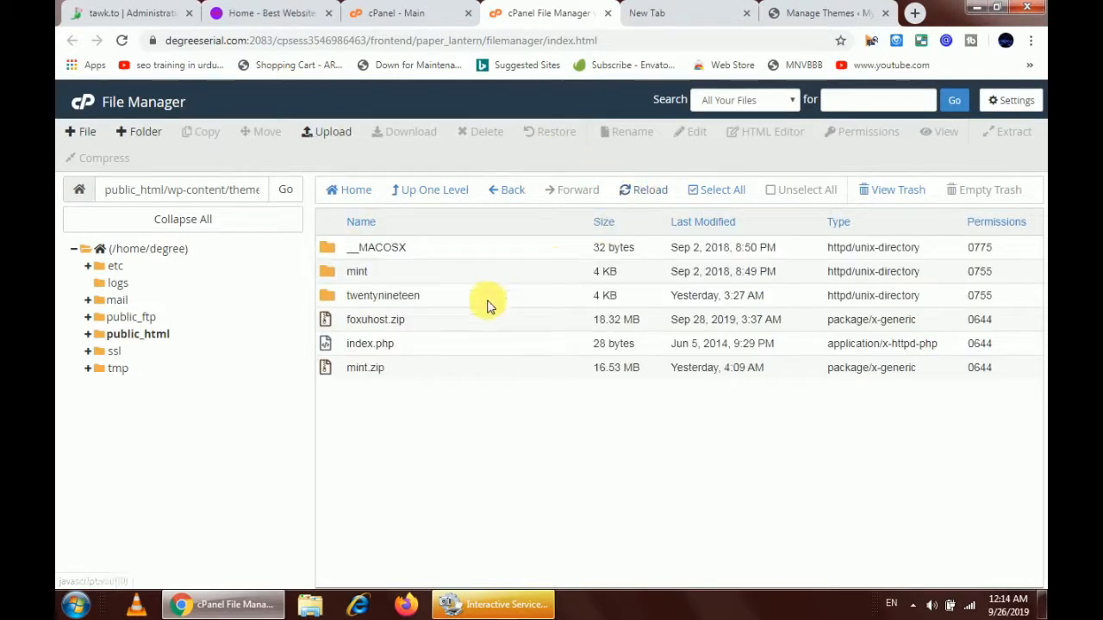
right_click(540, 321)
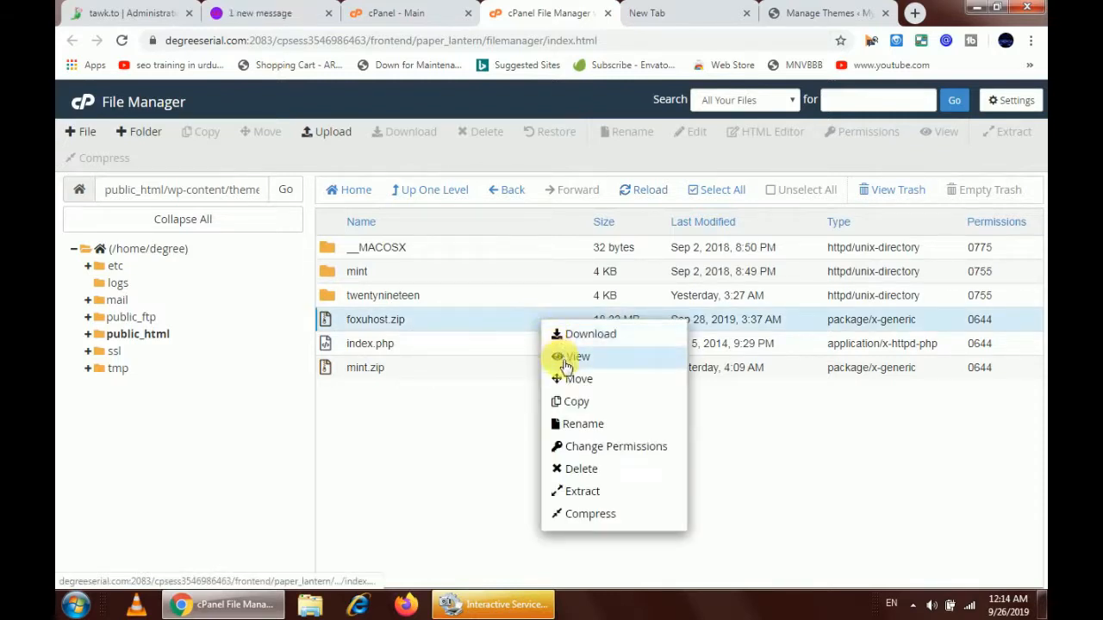
left_click(583, 493)
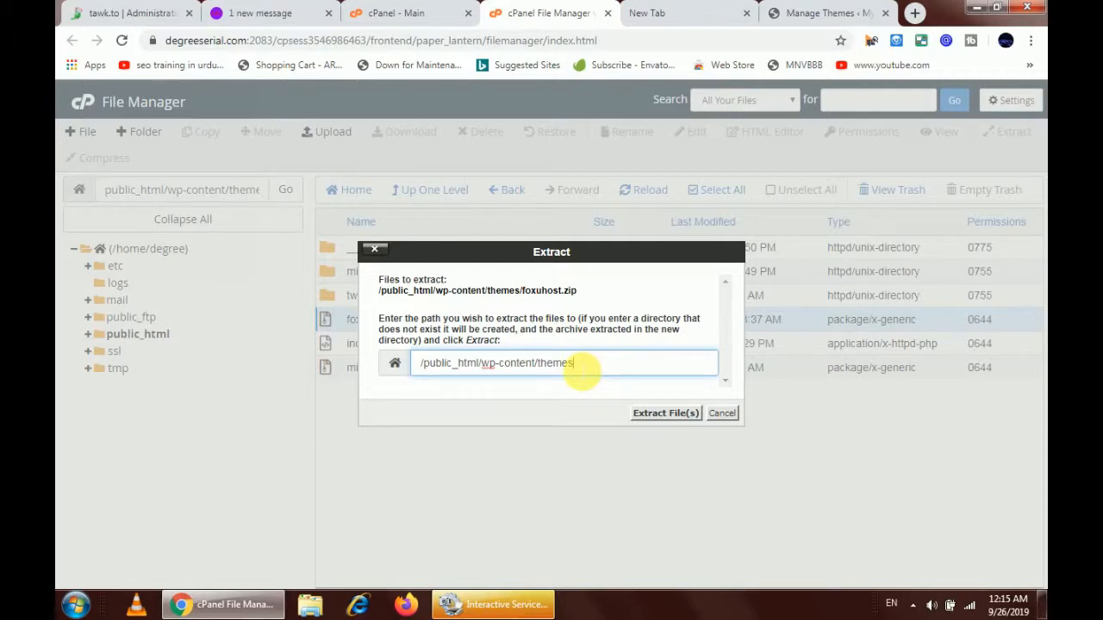
Extract foxuhost.zip into /public_html/wp-content/themes and check the Extraction Results
left_click(665, 416)
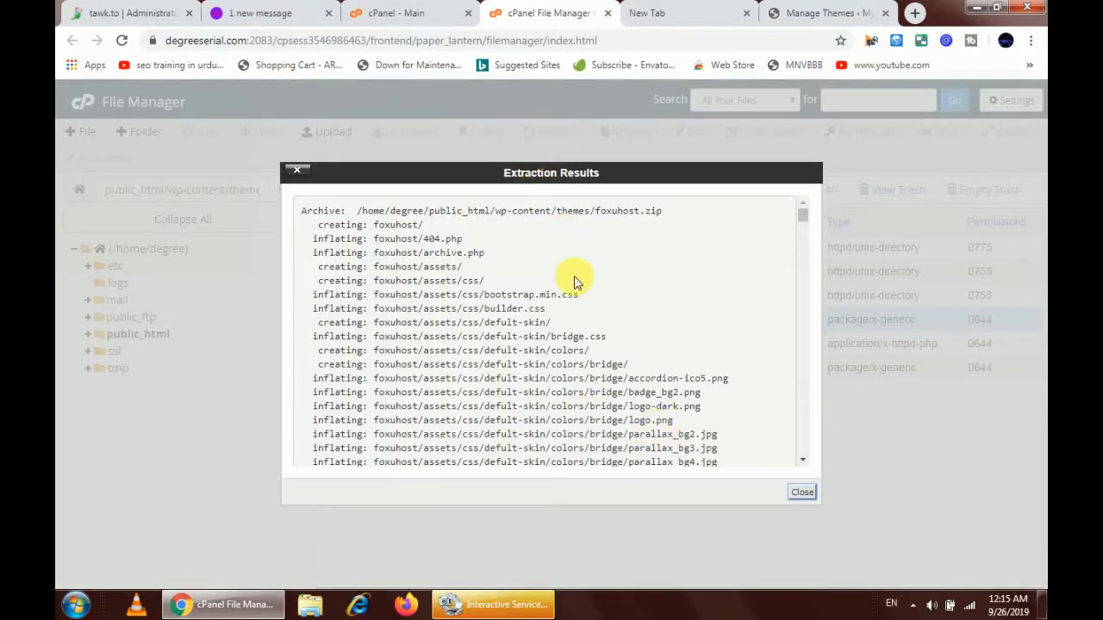
scroll(575, 283, "down", 10)
scroll(575, 282, "down", 10)
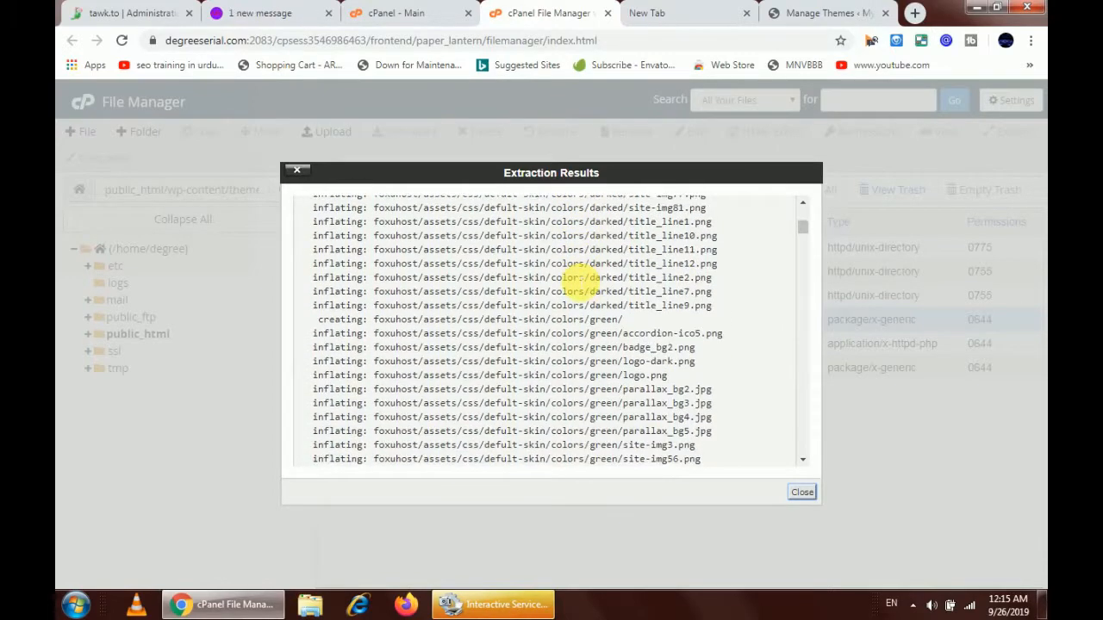
scroll(575, 282, "up", 2)
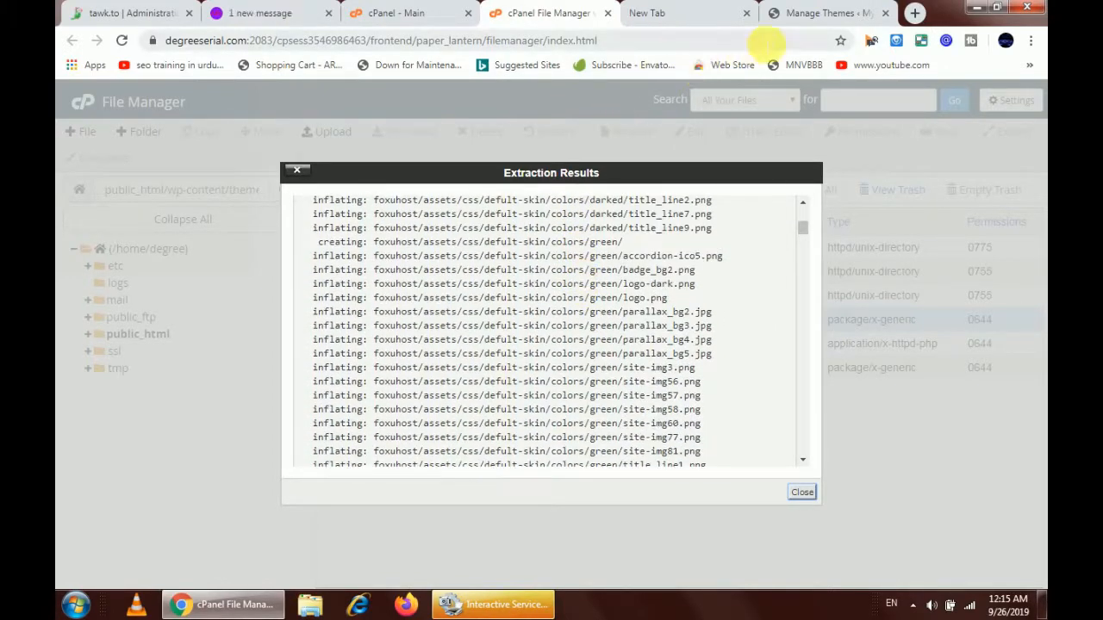
Reload the WordPress Themes page and confirm Foxuhost Hosting WordPress Theme is listed
left_click(786, 13)
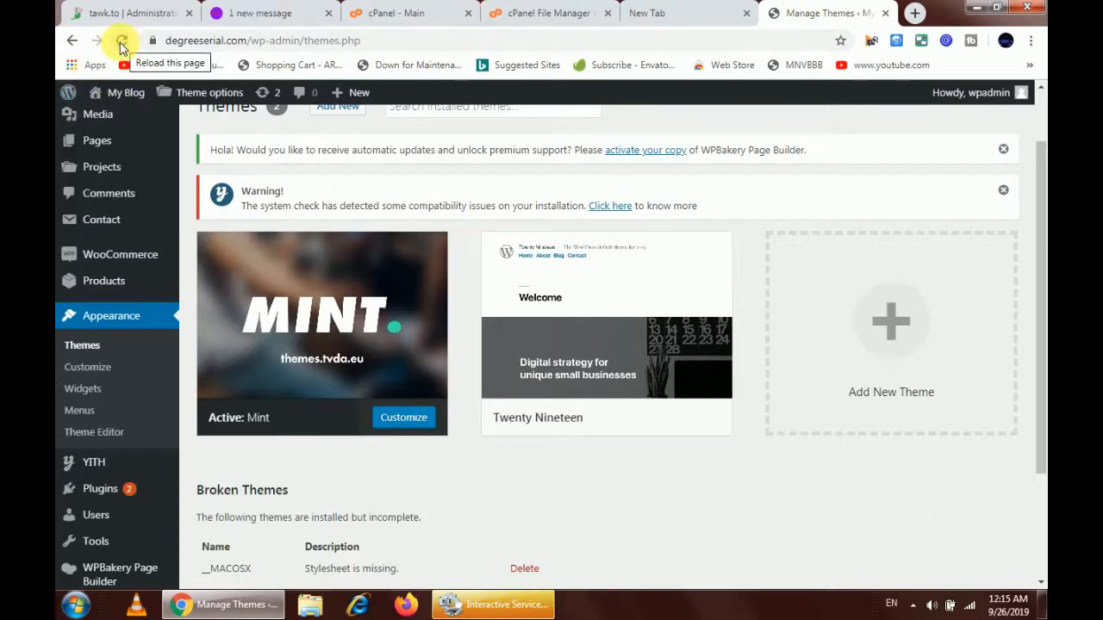
left_click(121, 42)
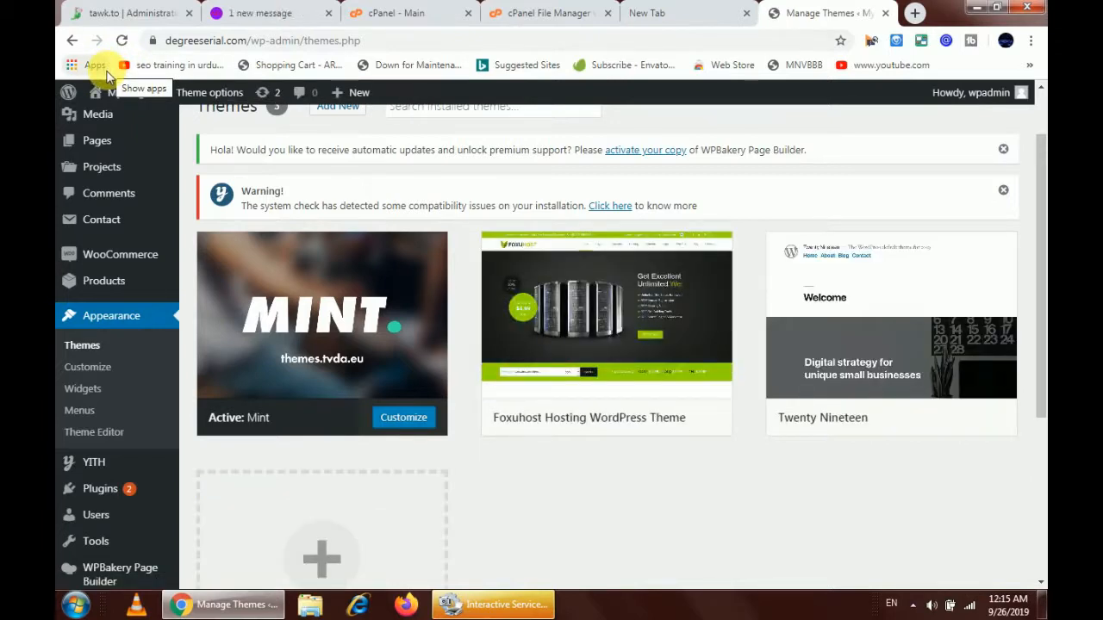
mouse_move(521, 296)
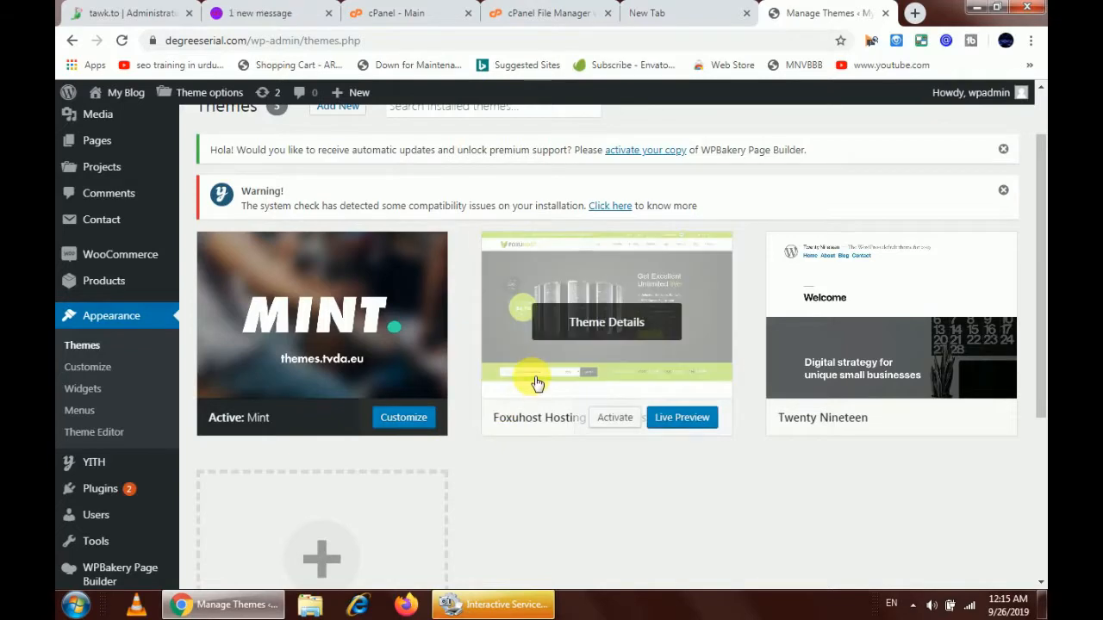
scroll(515, 455, "down", 1)
scroll(514, 455, "down", 3)
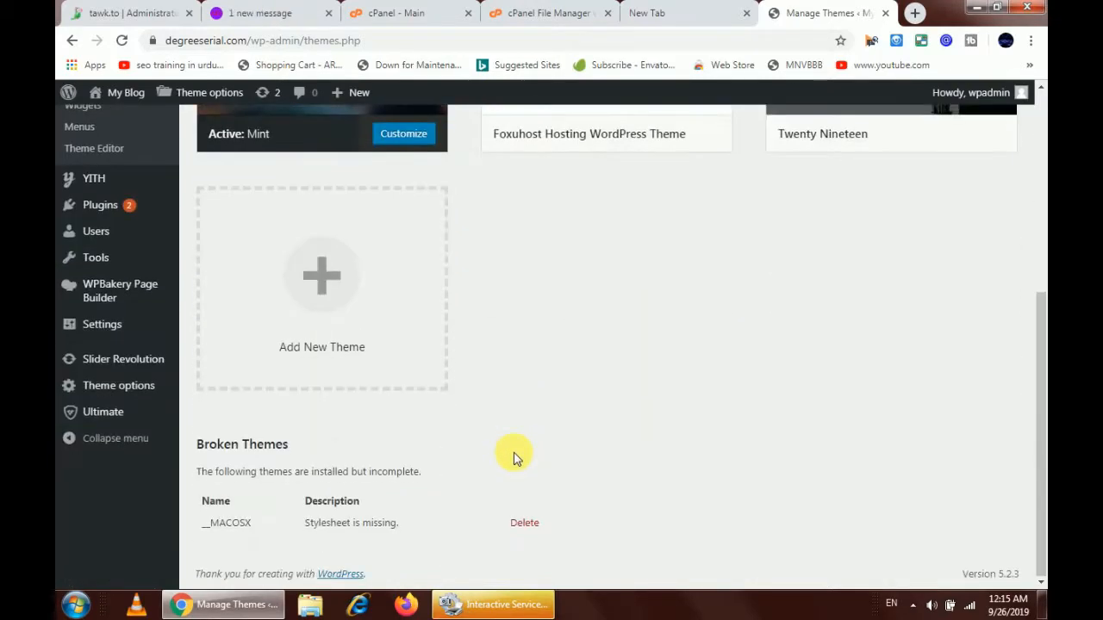
scroll(511, 452, "up", 5)
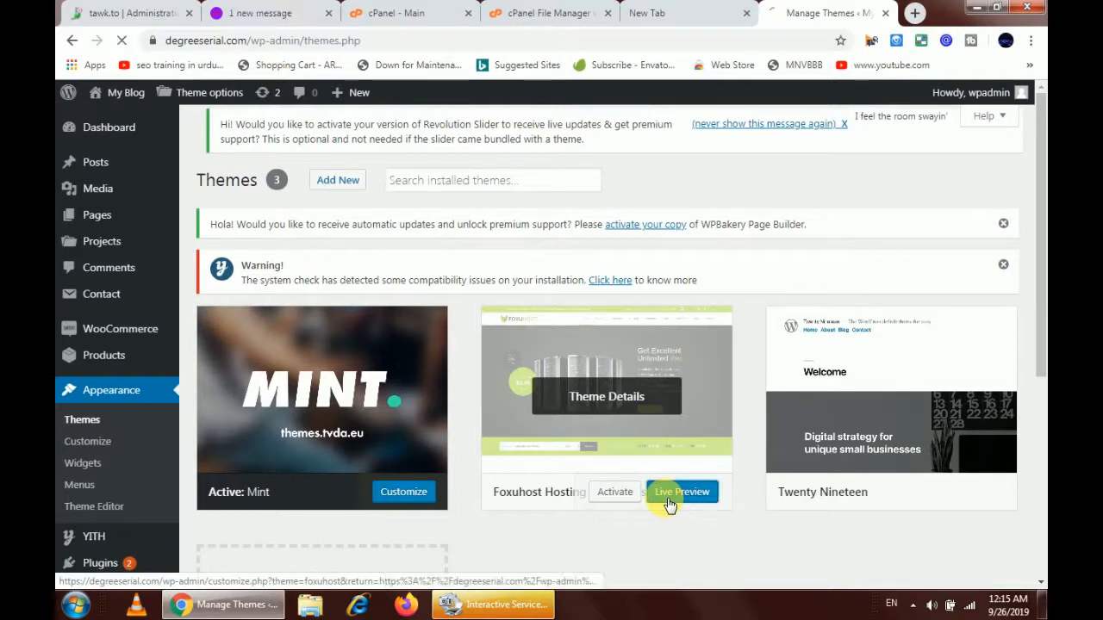
Open a Live Preview of My Blog with the Foxuhost Hosting theme, glancing back at the extraction results
left_click(669, 503)
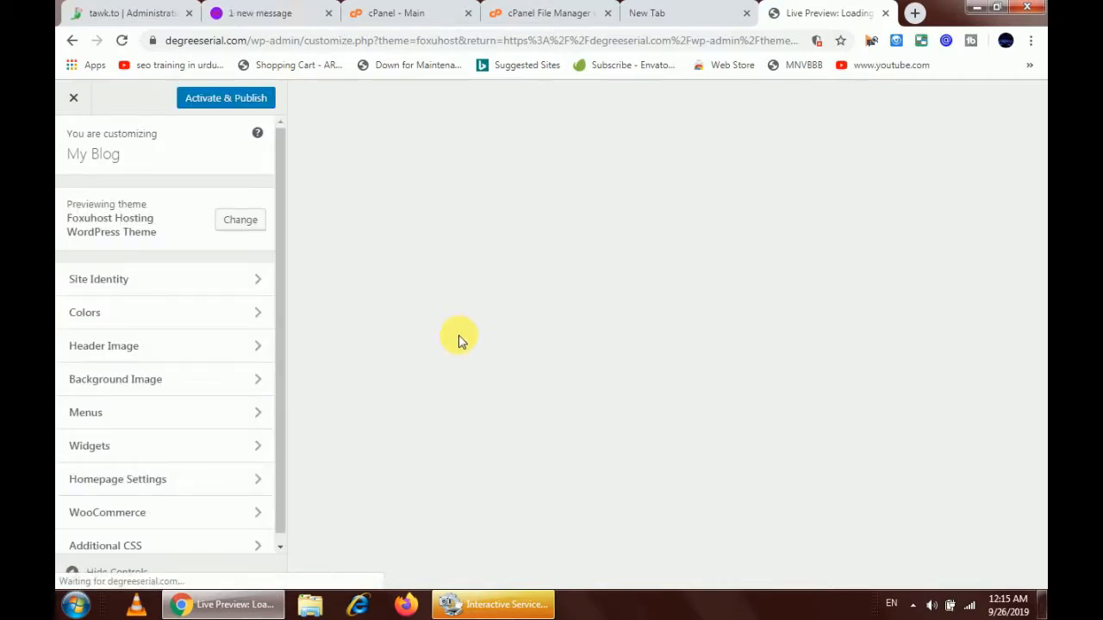
left_click(539, 11)
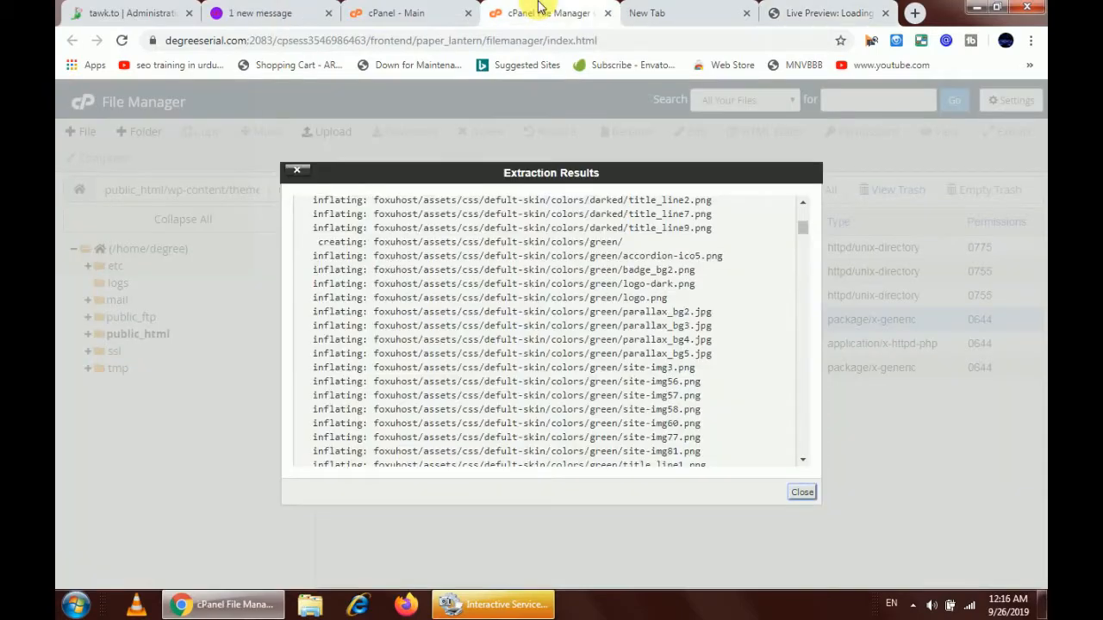
left_click(785, 12)
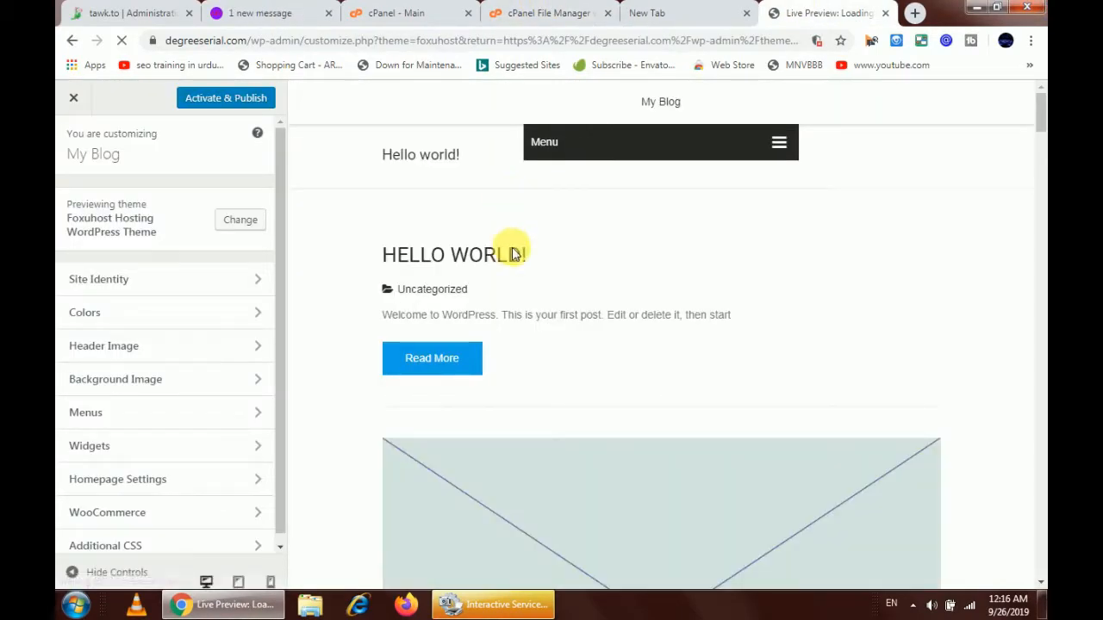
Scroll up and down through the Foxuhost live preview to inspect the site
scroll(513, 259, "down", 5)
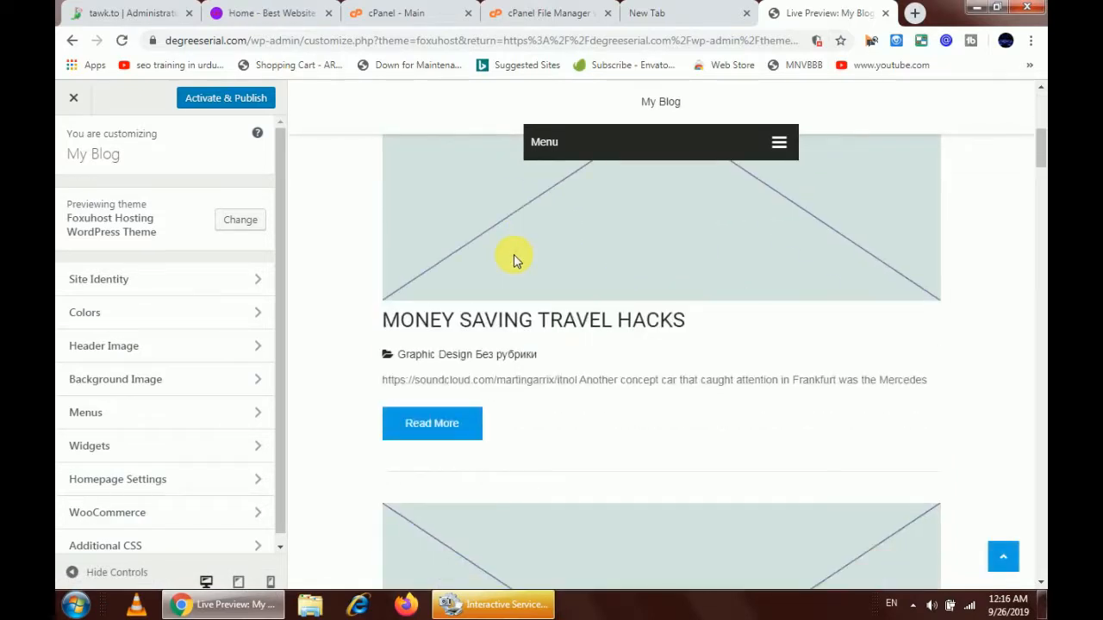
scroll(513, 258, "up", 2)
scroll(513, 259, "up", 3)
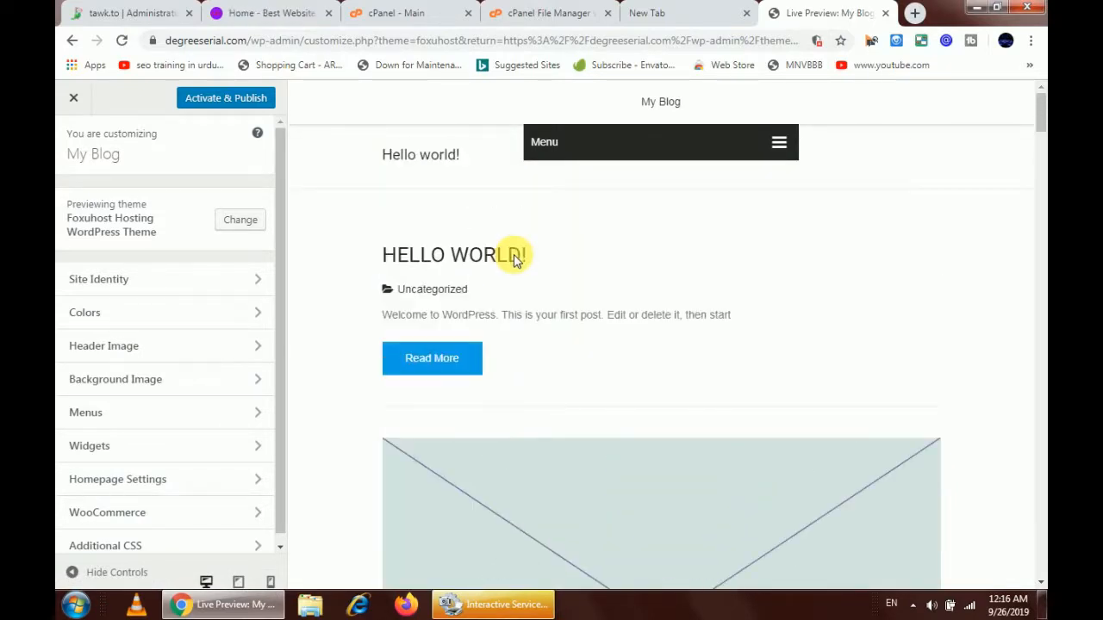
scroll(515, 259, "down", 6)
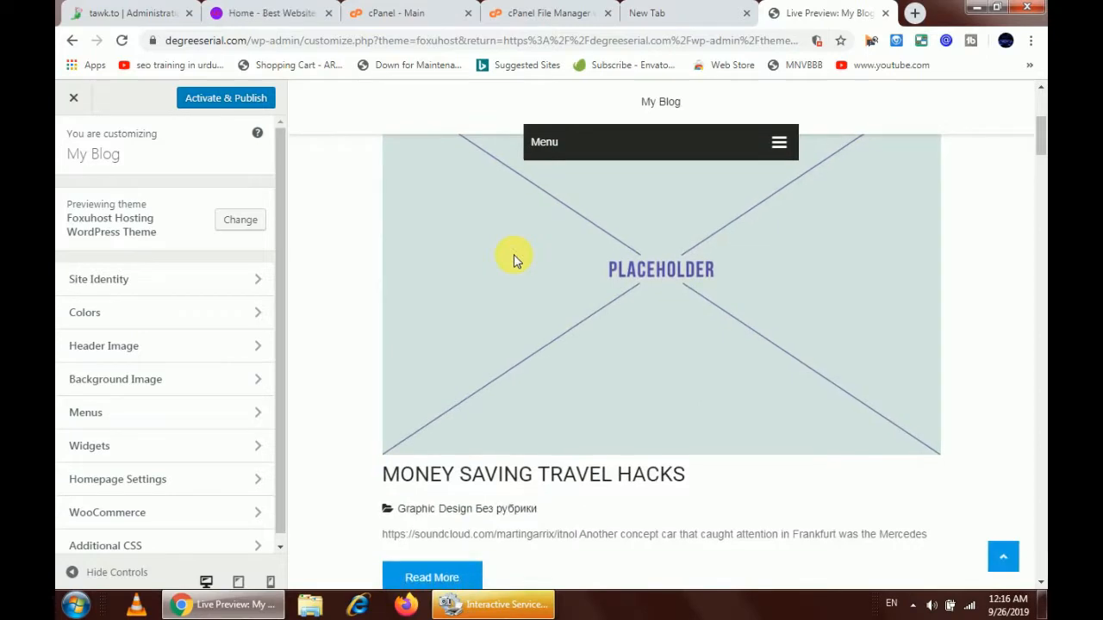
scroll(514, 258, "down", 1)
scroll(514, 256, "up", 3)
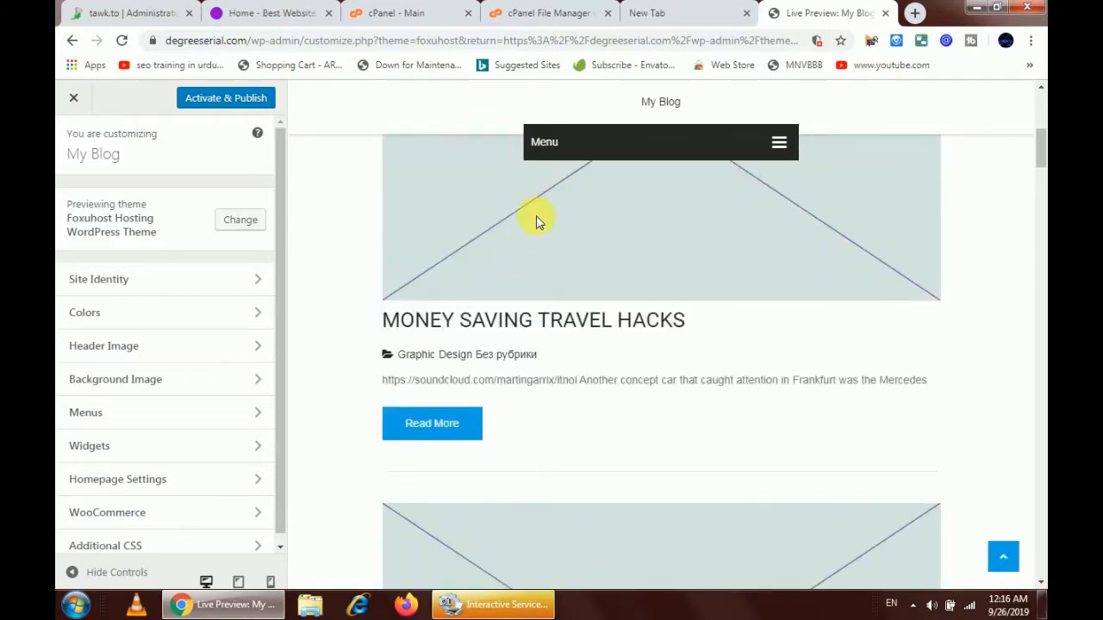
scroll(524, 204, "up", 2)
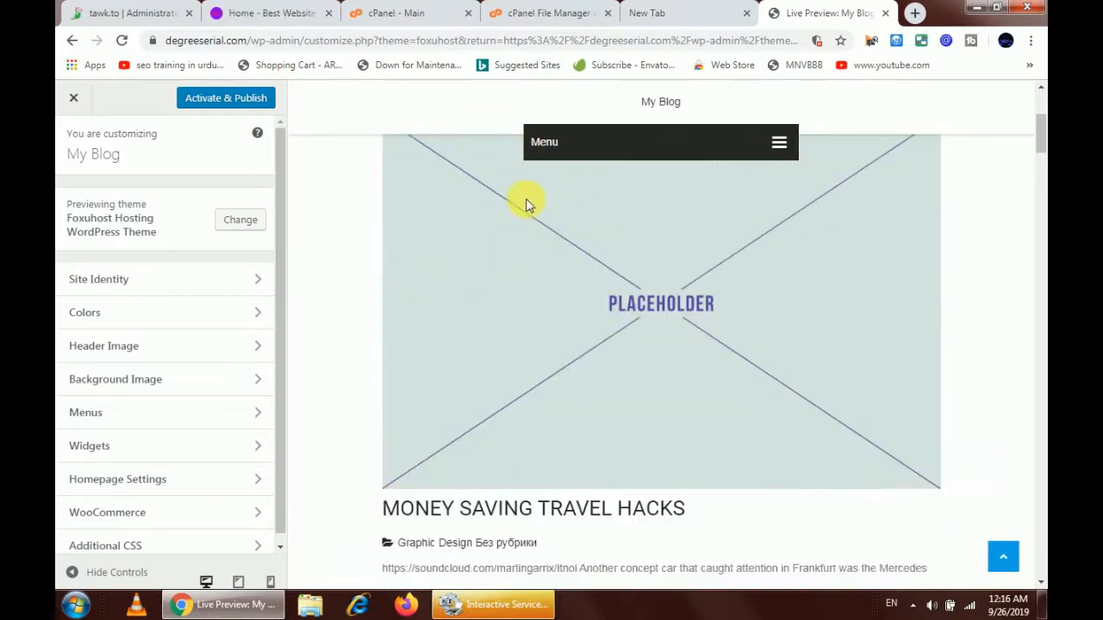
scroll(524, 202, "down", 5)
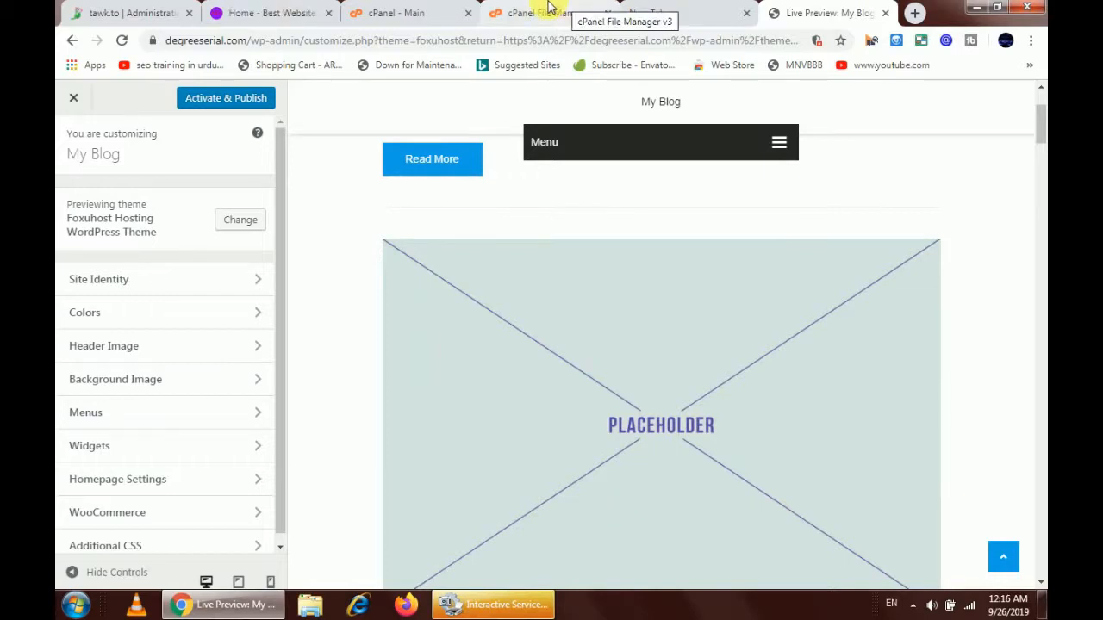